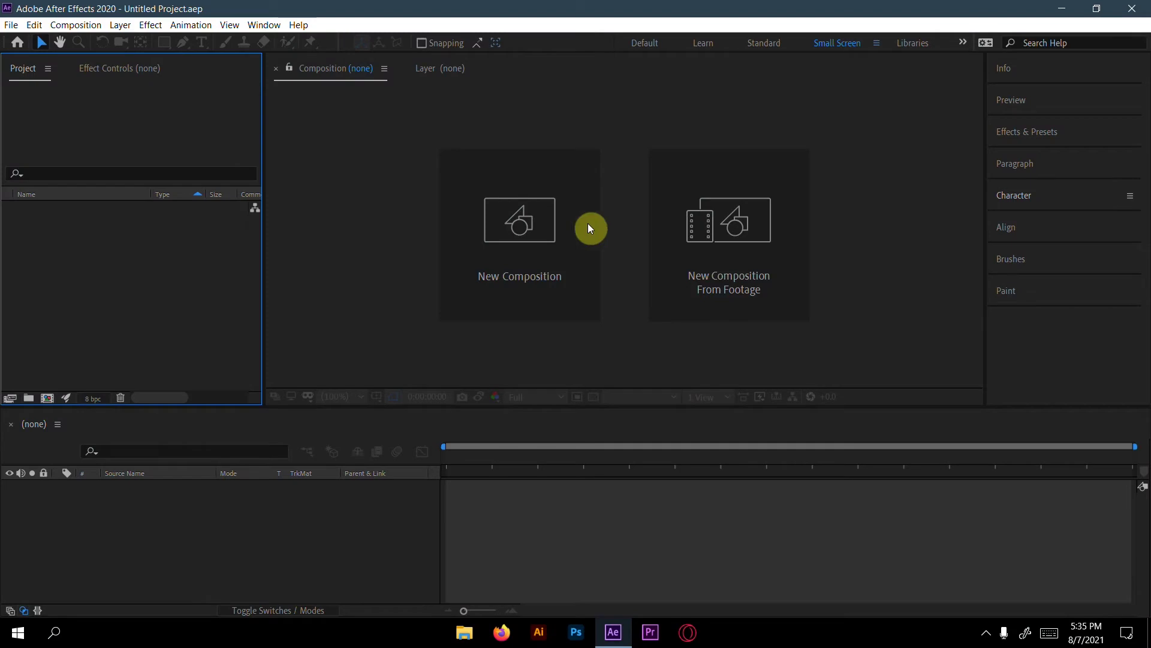
Start a new composition: Comp 1, 1920×1080, 29.97 fps, five seconds, black background
{"action": "left_click", "coordinate": [517, 238]}
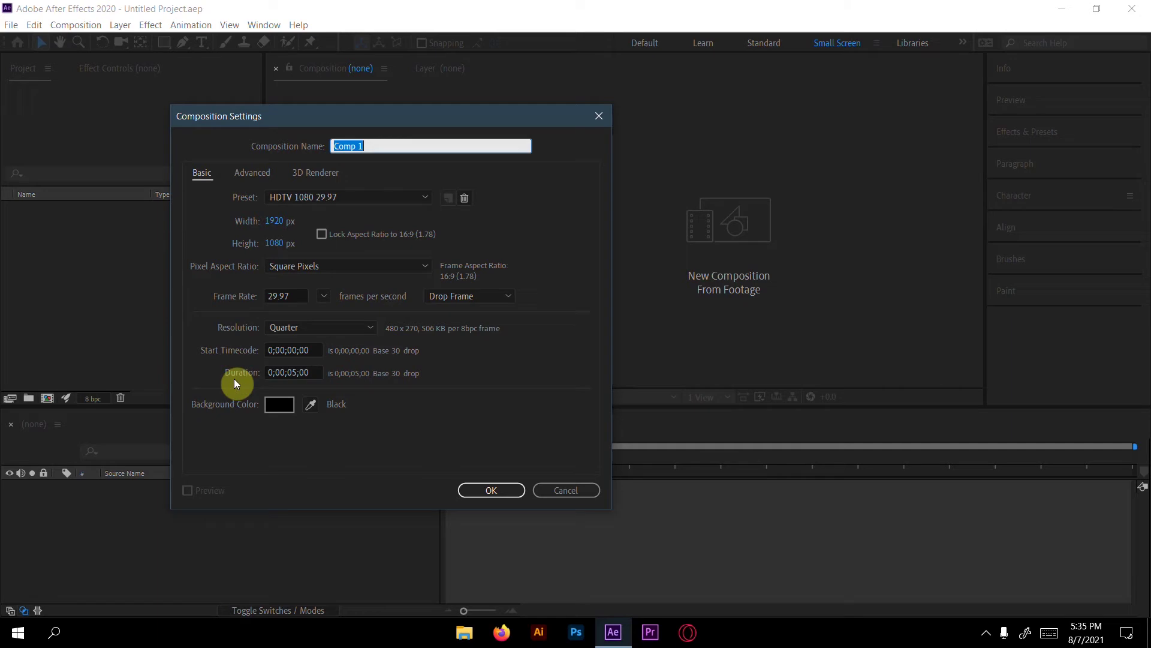
Create Comp 1 and add a 'STAY HOME' text layer
{"action": "left_click", "coordinate": [499, 489]}
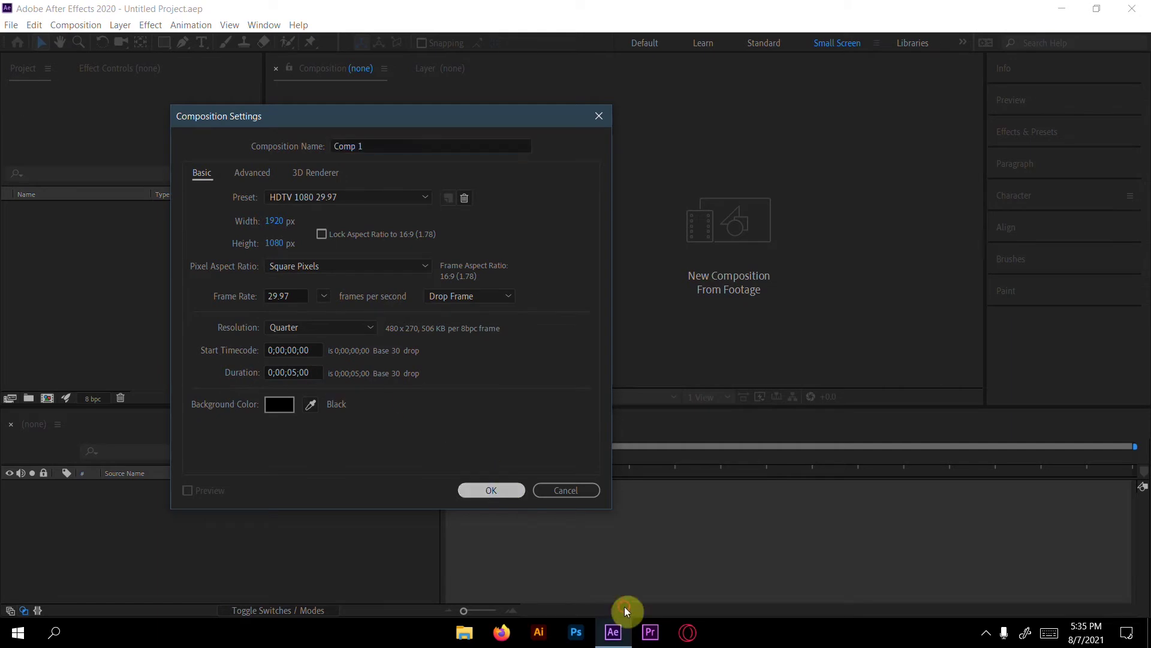
{"action": "left_click", "coordinate": [207, 45]}
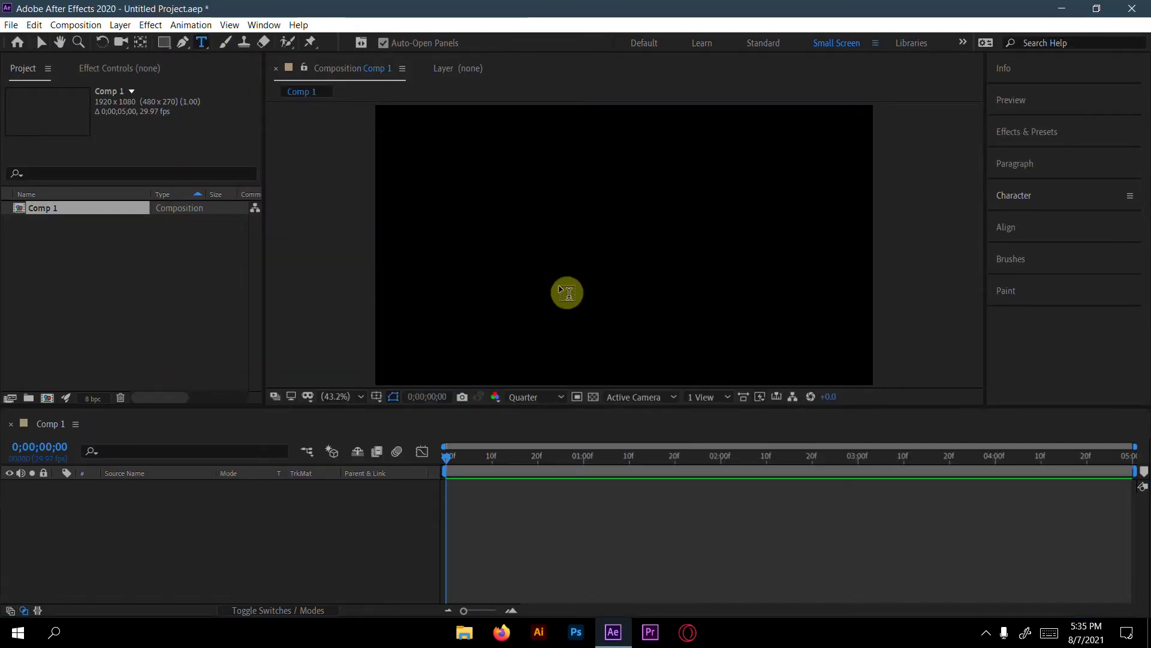
{"action": "left_click", "coordinate": [471, 243]}
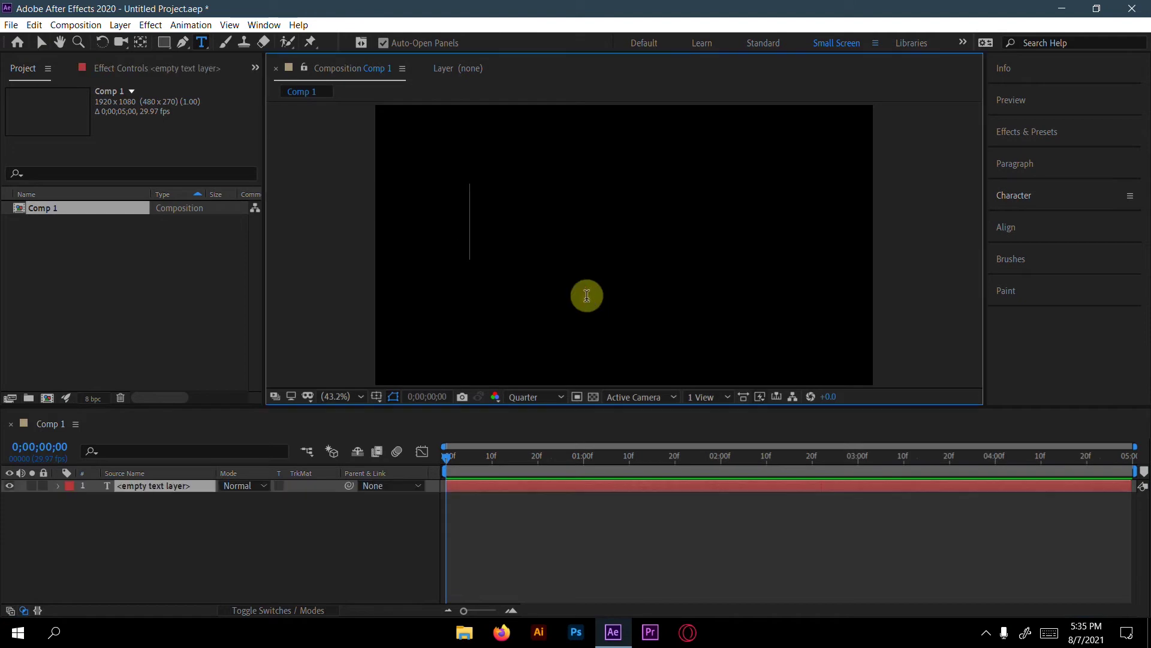
{"action": "type", "text": "S"}
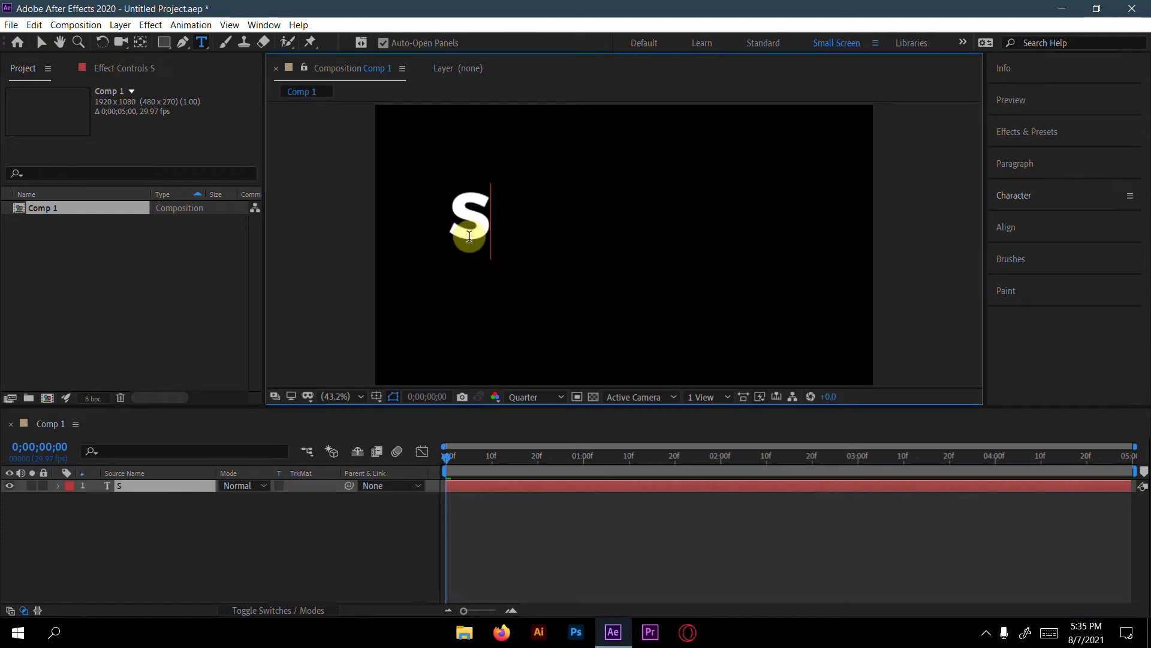
{"action": "type", "text": "TAY HOME"}
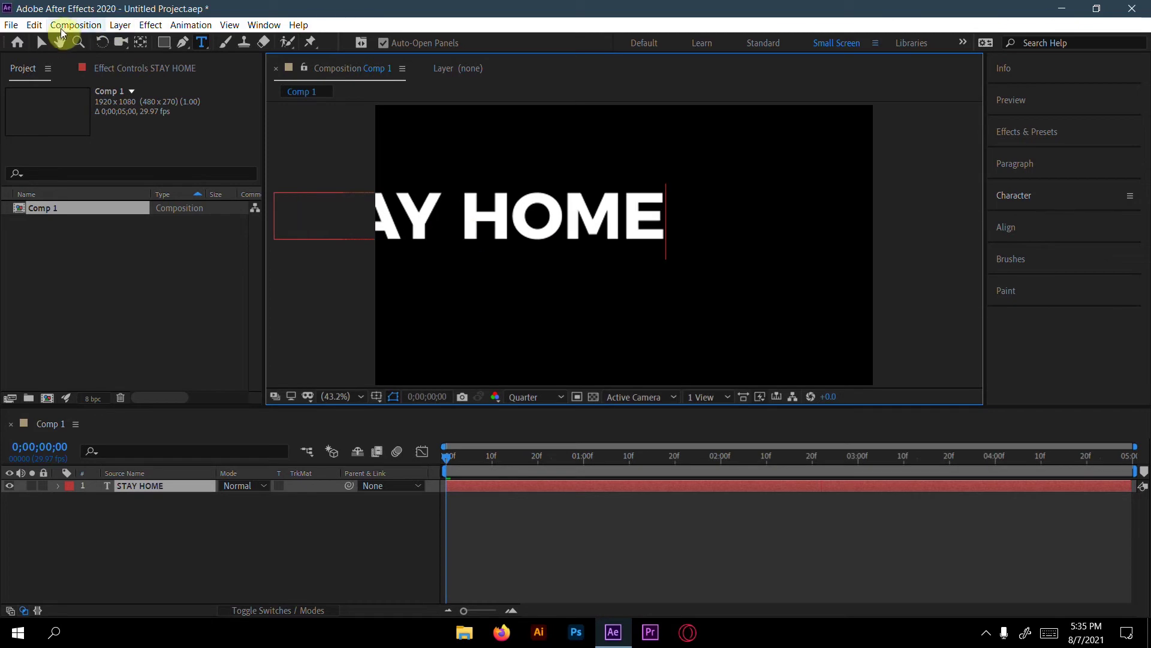
{"action": "left_click", "coordinate": [48, 43]}
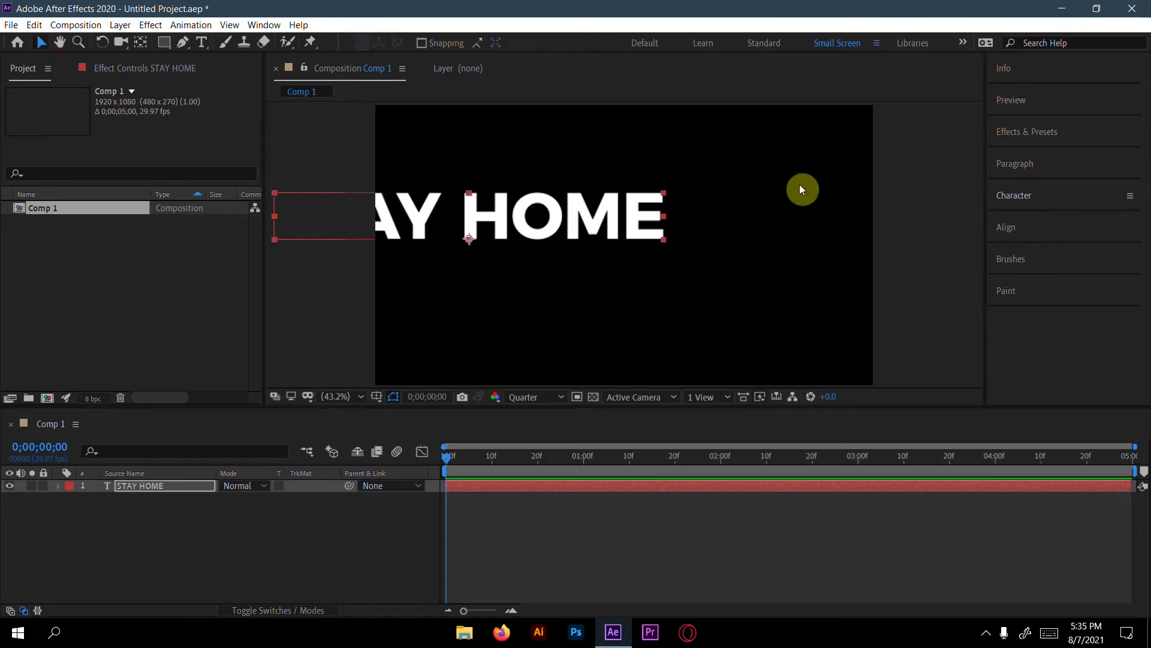
Centre the STAY HOME text horizontally and vertically in the composition
{"action": "left_click", "coordinate": [1053, 200]}
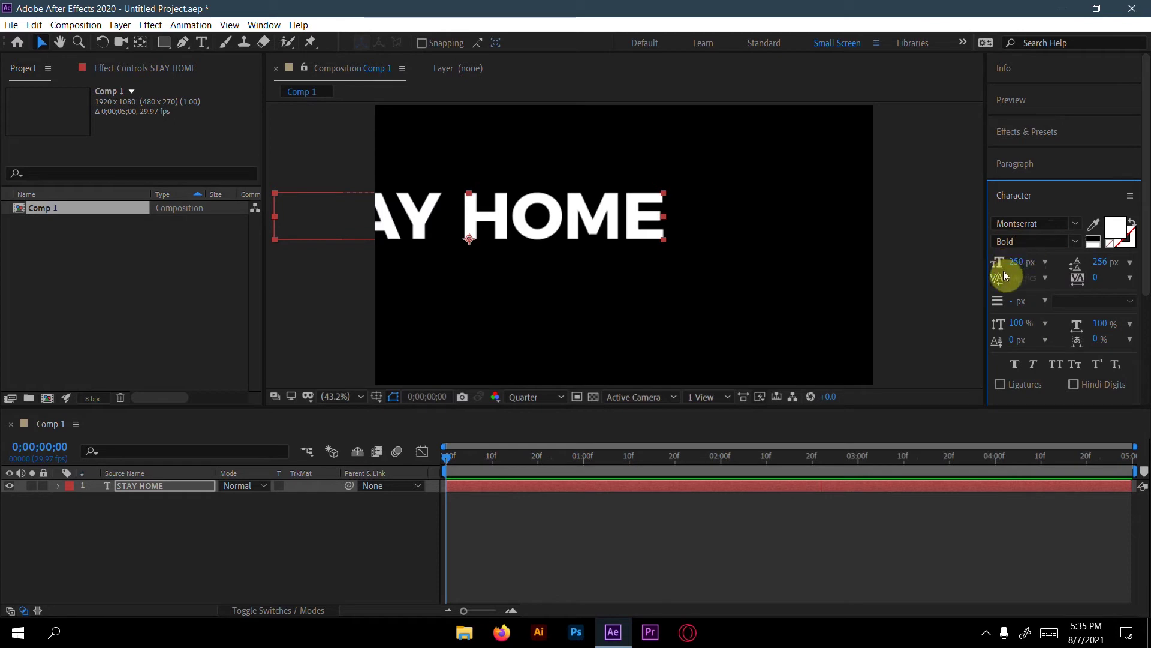
{"action": "left_click", "coordinate": [1030, 273]}
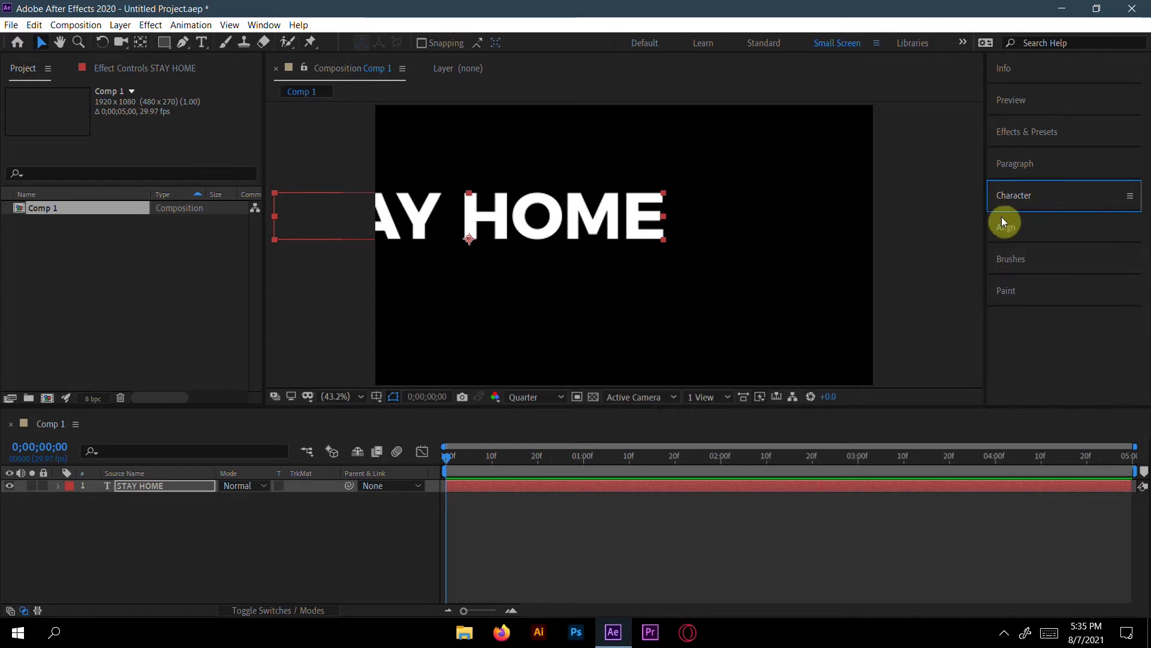
{"action": "left_click", "coordinate": [1021, 229]}
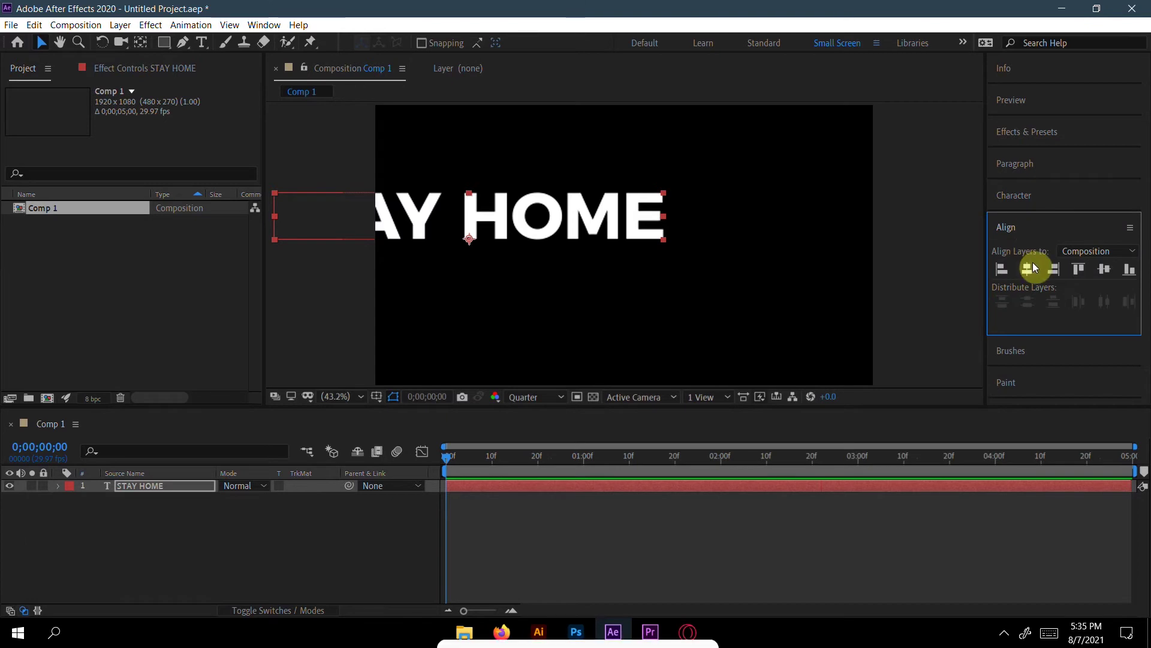
{"action": "left_click", "coordinate": [1103, 267]}
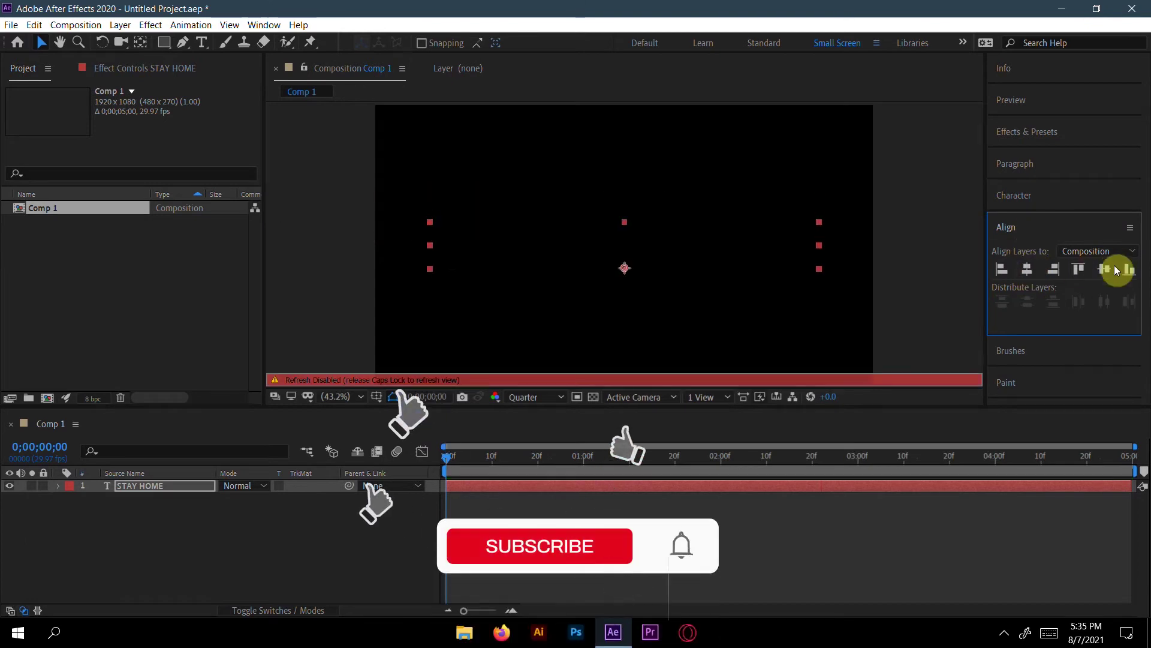
{"action": "left_click", "coordinate": [1092, 226]}
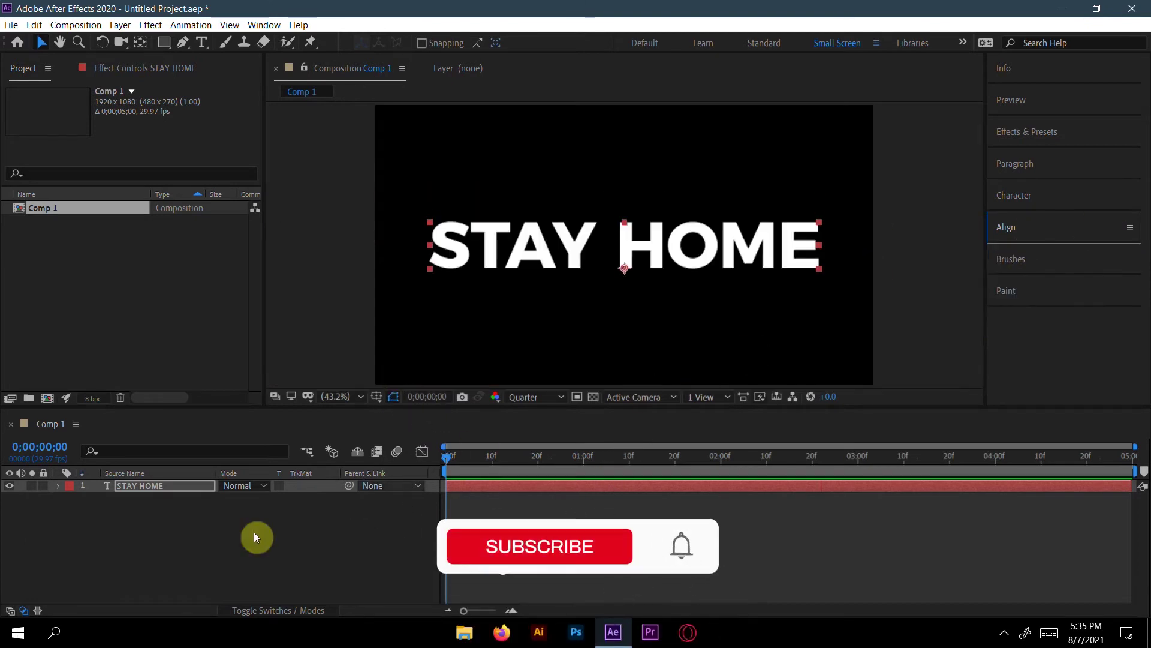
{"action": "left_click", "coordinate": [211, 614]}
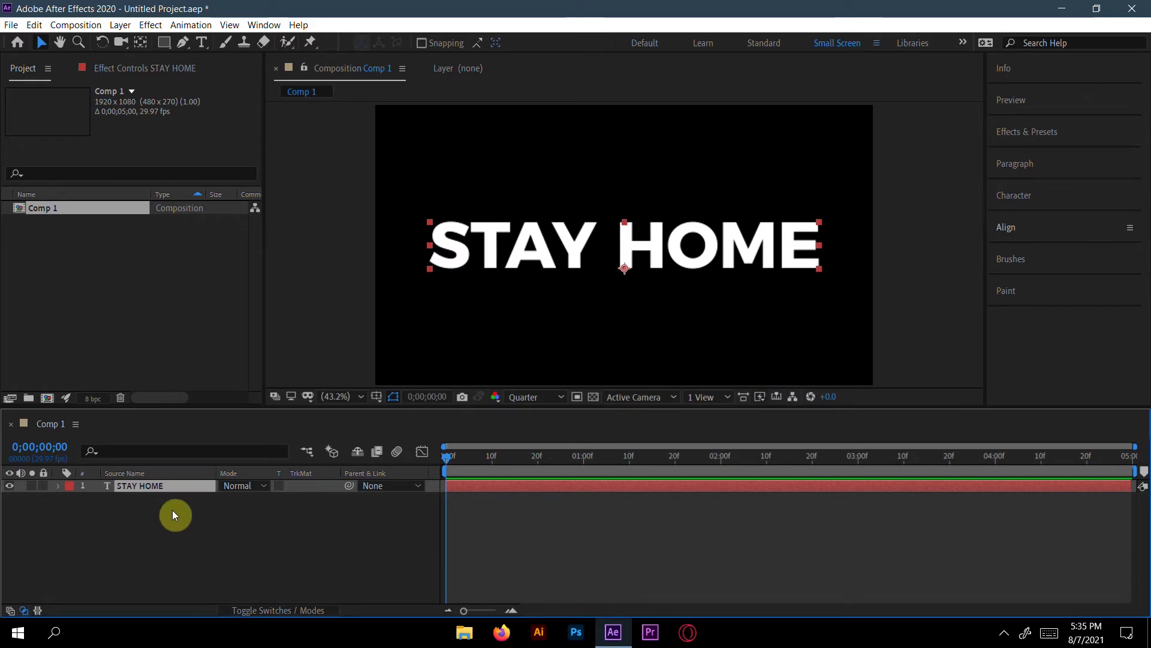
Duplicate the STAY HOME layer and add a new mask to STAY HOME 2
{"action": "key", "text": "ctrl+d"}
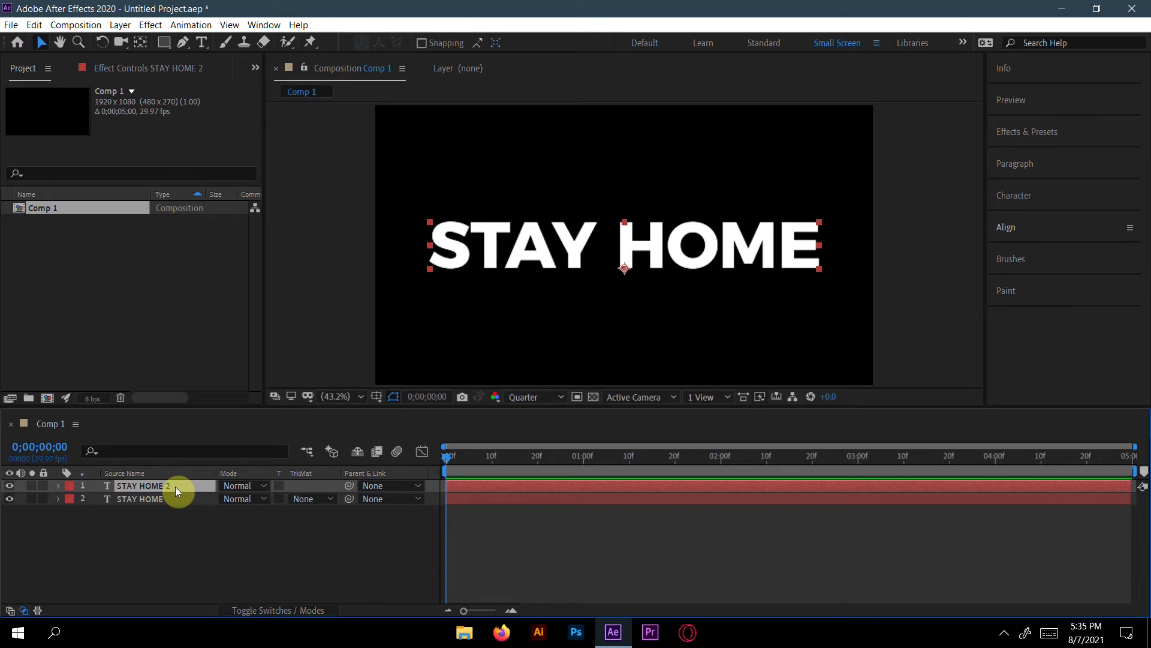
{"action": "right_click", "coordinate": [171, 485]}
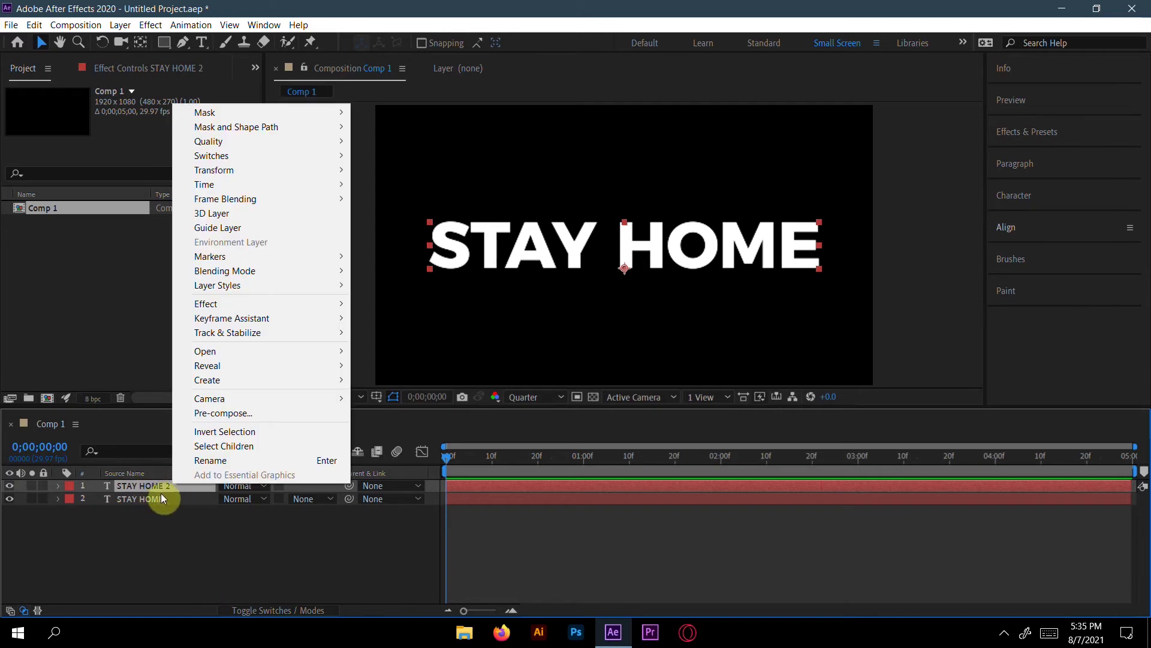
{"action": "mouse_move", "coordinate": [226, 112]}
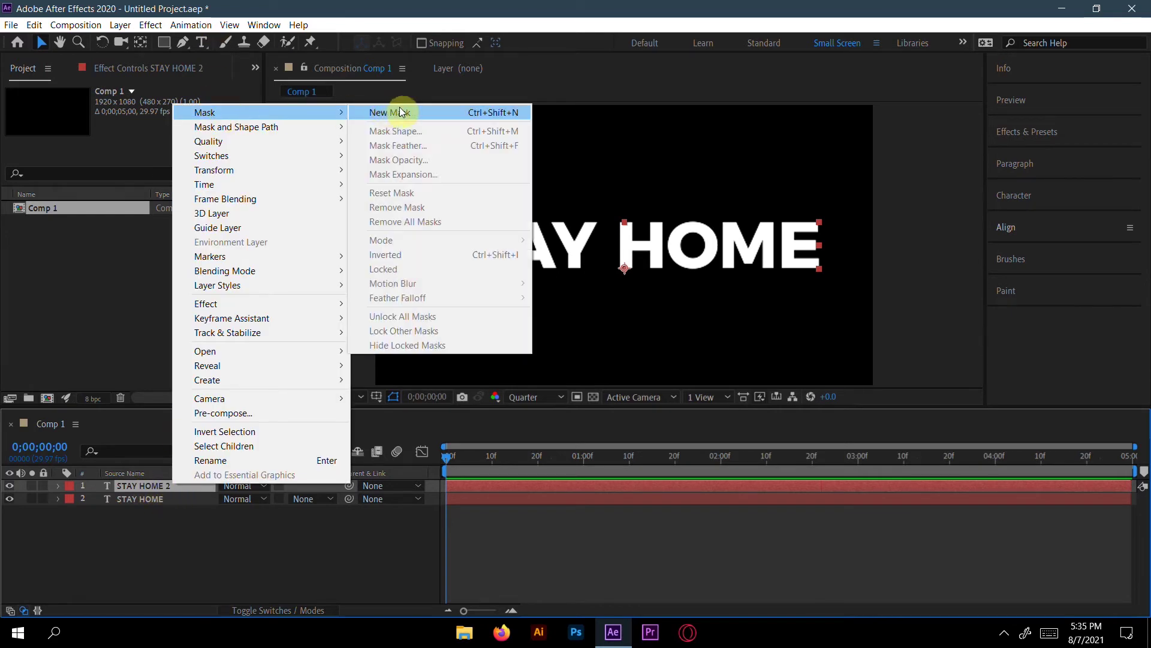
{"action": "left_click", "coordinate": [386, 118]}
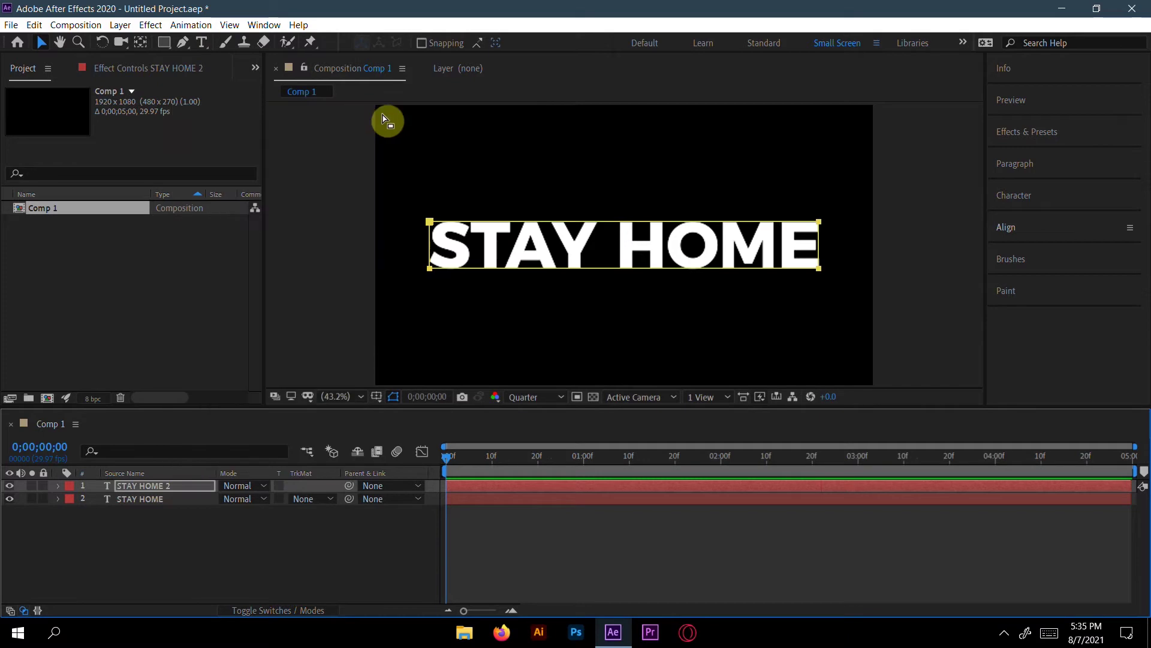
Apply the Fill effect to the STAY HOME 2 layer
{"action": "left_click", "coordinate": [1012, 139]}
{"action": "left_click", "coordinate": [1018, 153]}
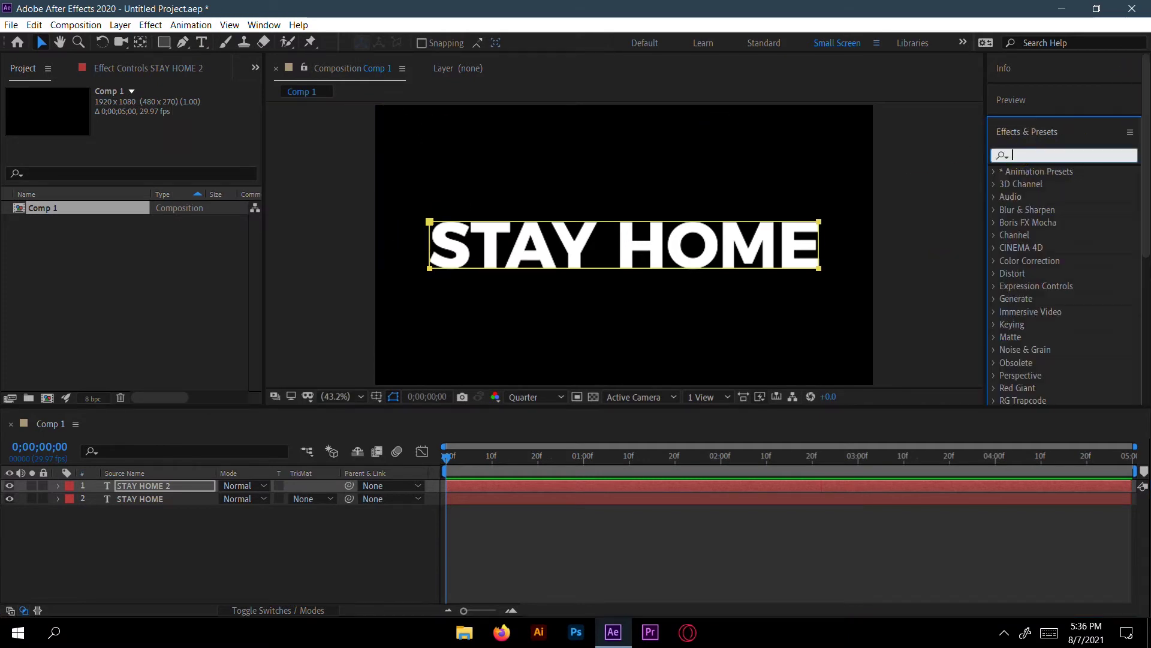
{"action": "type", "text": "fill"}
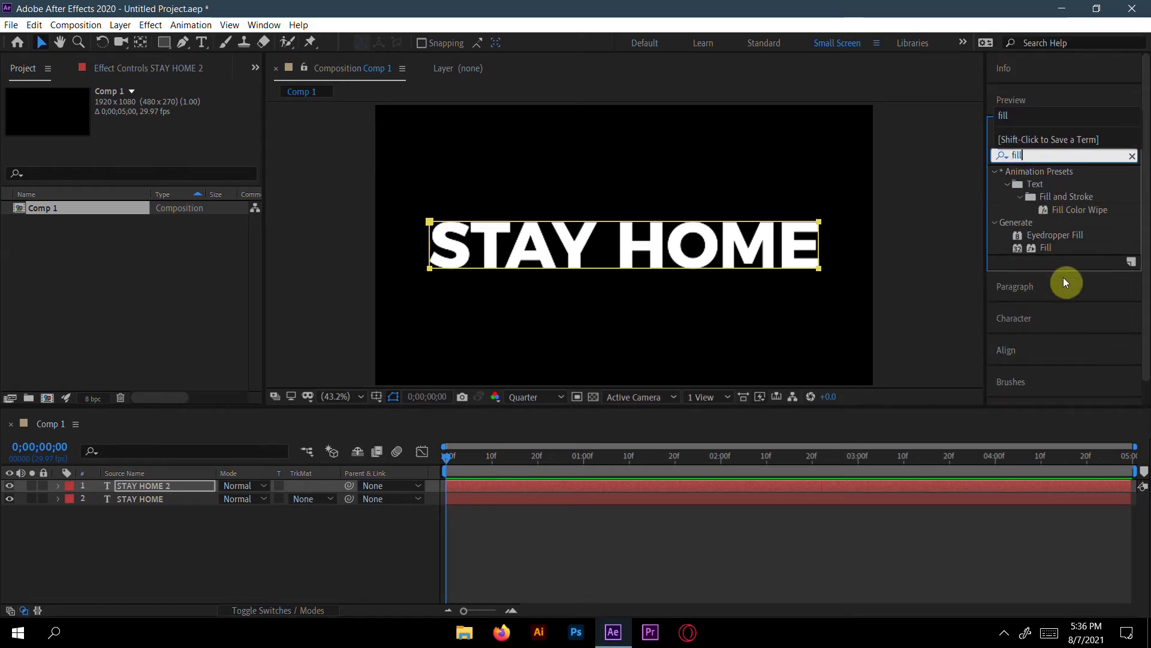
{"action": "left_click_drag", "start_coordinate": [1045, 248], "coordinate": [155, 485]}
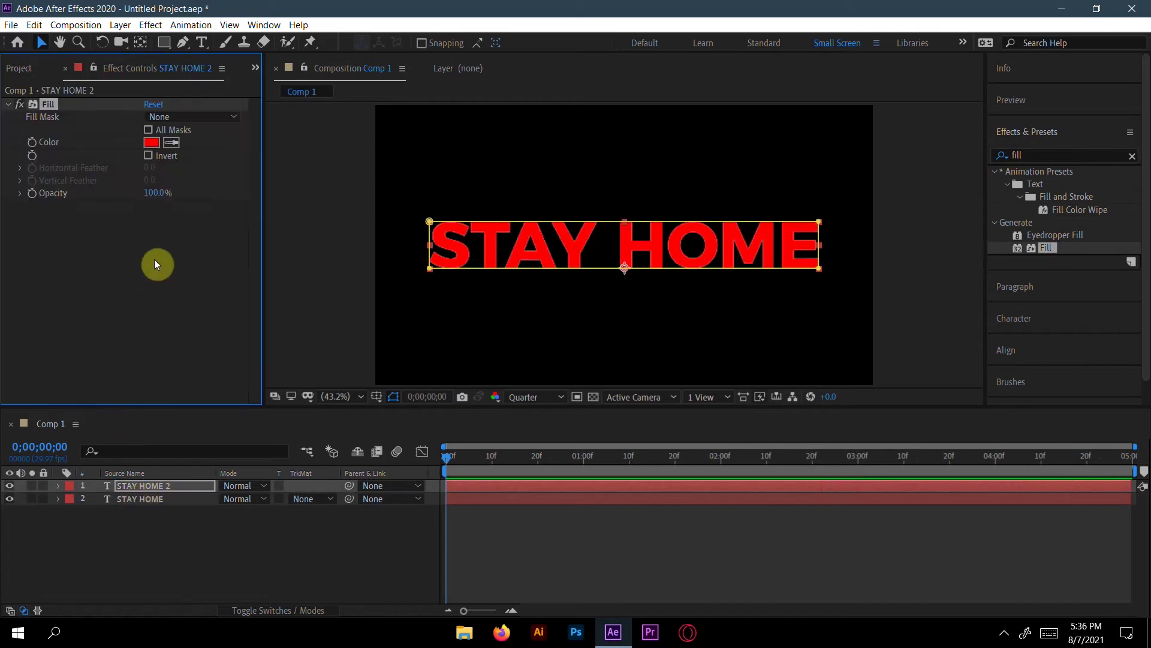
Set the Fill colour to teal 58F5C5
{"action": "left_click", "coordinate": [151, 143]}
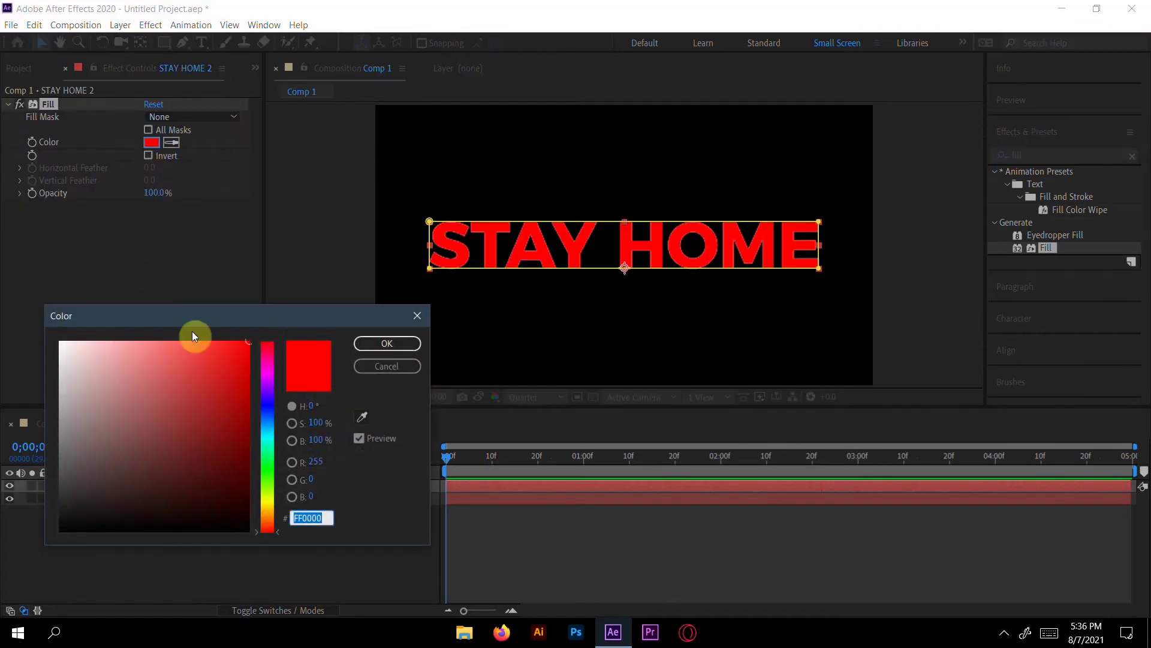
{"action": "mouse_move", "coordinate": [217, 376]}
{"action": "left_mouse_down"}
{"action": "mouse_move", "coordinate": [185, 365]}
{"action": "mouse_move", "coordinate": [168, 327]}
{"action": "mouse_move", "coordinate": [208, 379]}
{"action": "left_mouse_up"}
{"action": "left_click_drag", "start_coordinate": [271, 451], "coordinate": [271, 431]}
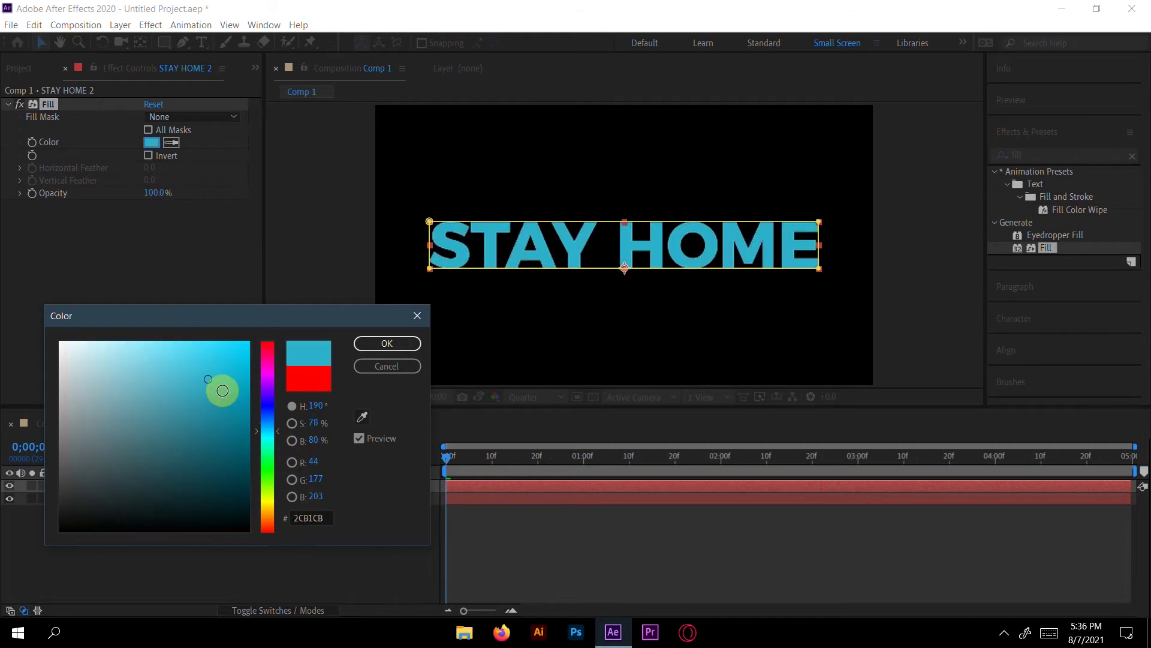
{"action": "left_click", "coordinate": [202, 361]}
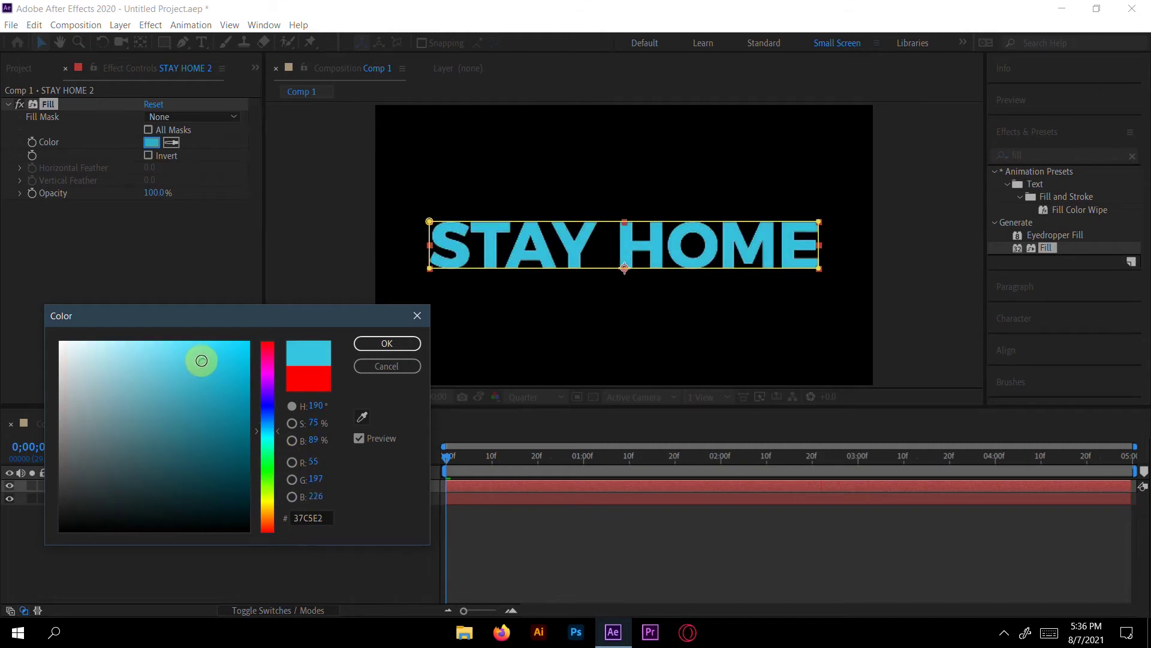
{"action": "left_click", "coordinate": [264, 446]}
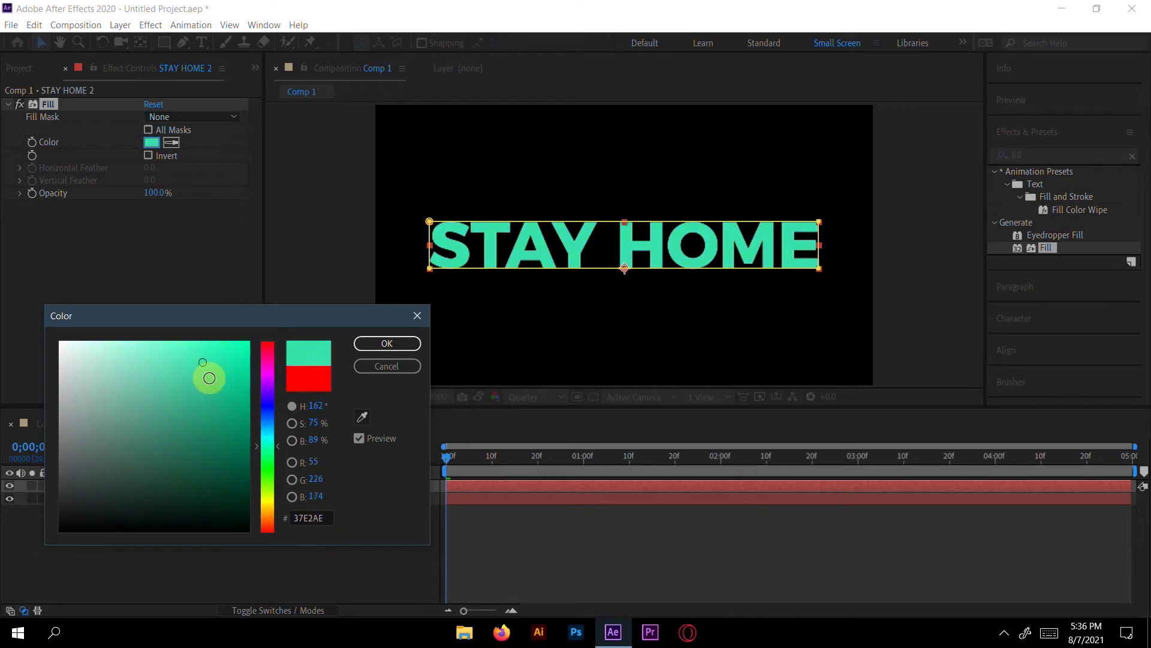
{"action": "left_click_drag", "start_coordinate": [205, 366], "coordinate": [181, 348]}
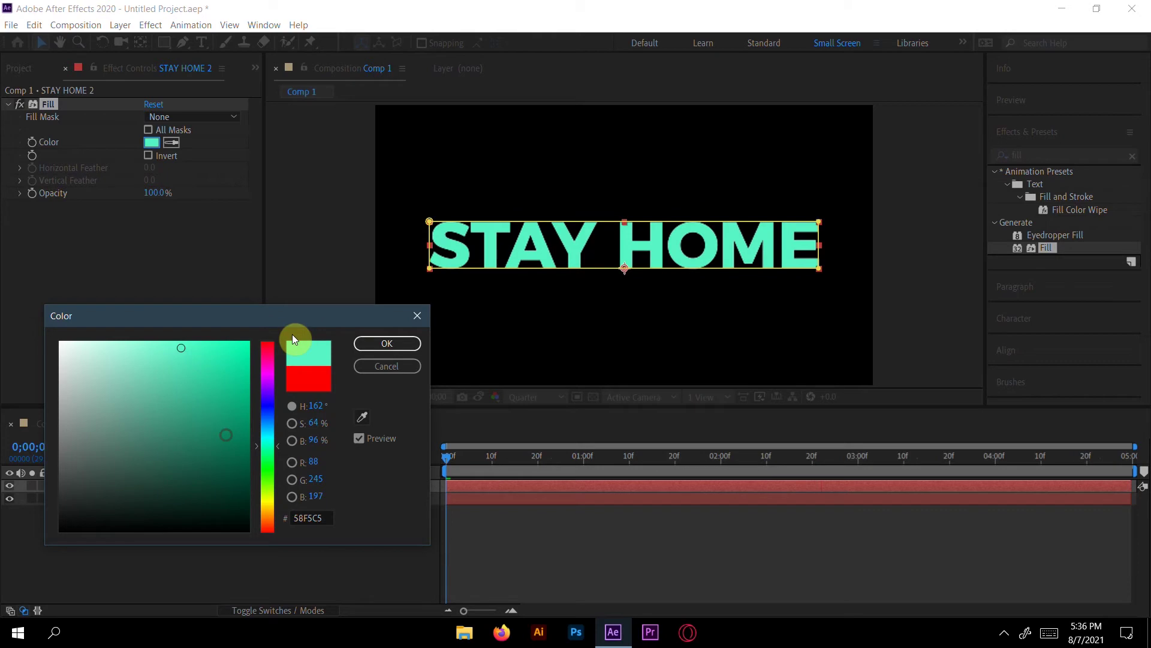
{"action": "left_click", "coordinate": [362, 344]}
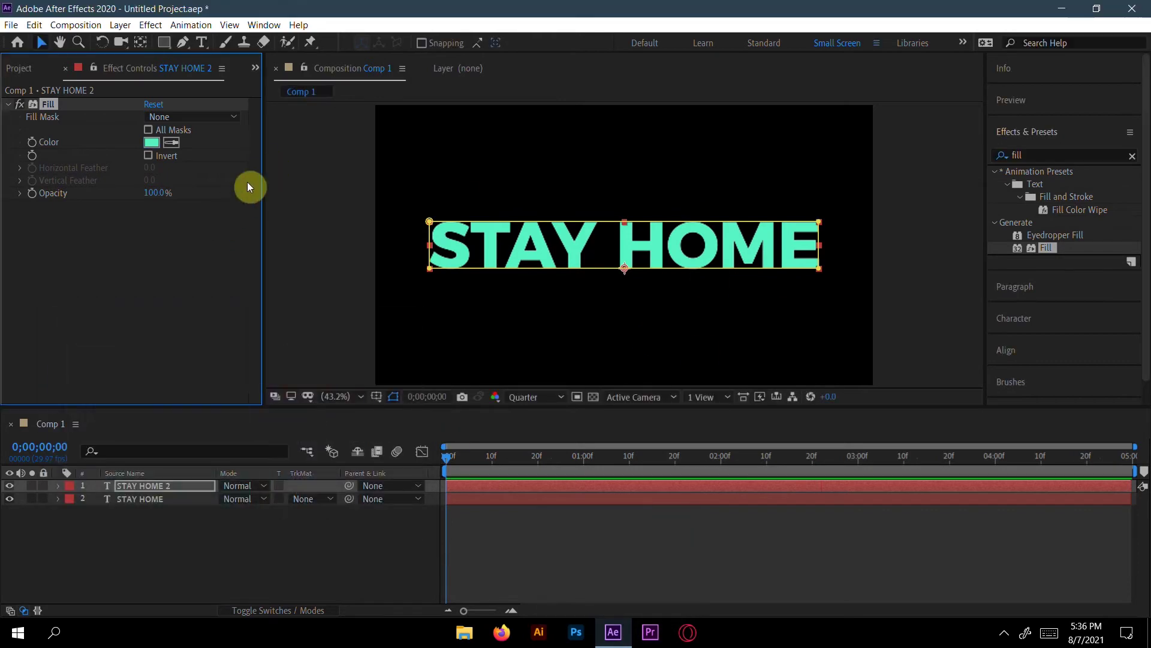
Apply CC RepeTile to the white STAY HOME layer
{"action": "left_click", "coordinate": [160, 499]}
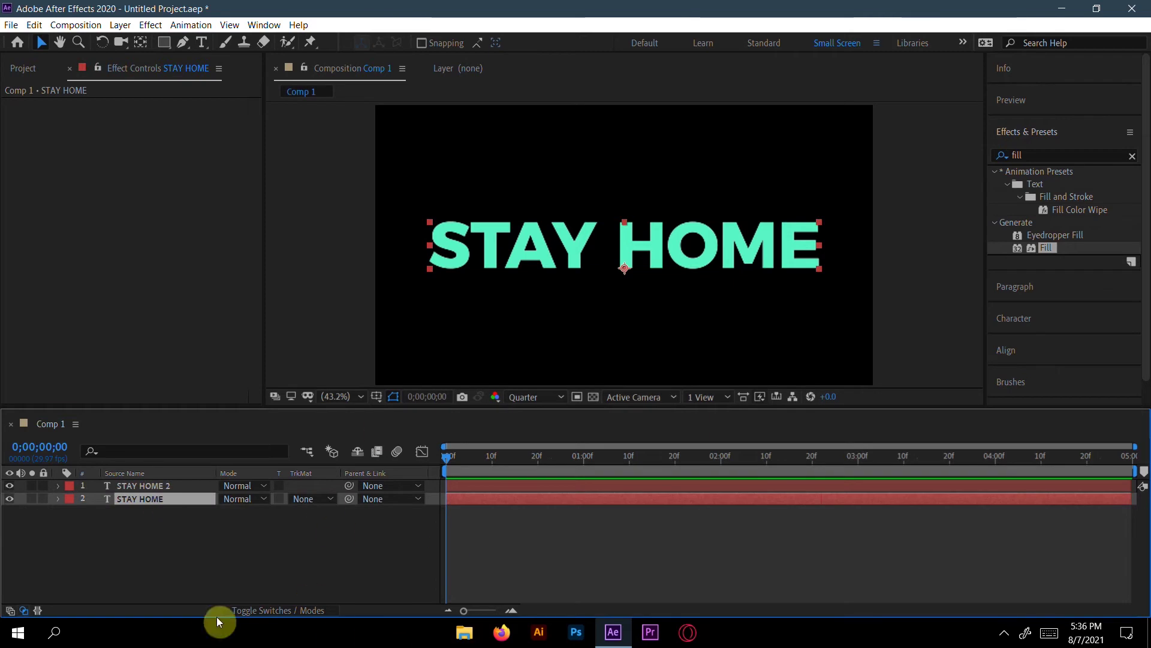
{"action": "left_click", "coordinate": [1077, 157]}
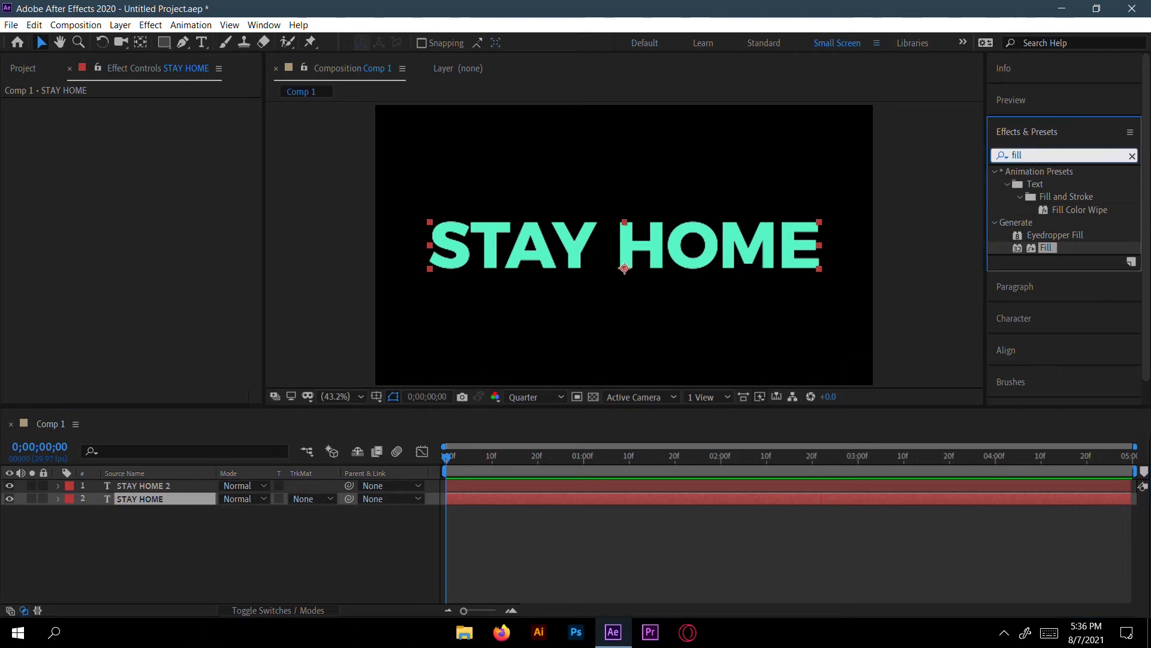
{"action": "key", "text": "BackSpace"}
{"action": "key", "text": "BackSpace"}
{"action": "key", "text": "BackSpace"}
{"action": "key", "text": "BackSpace"}
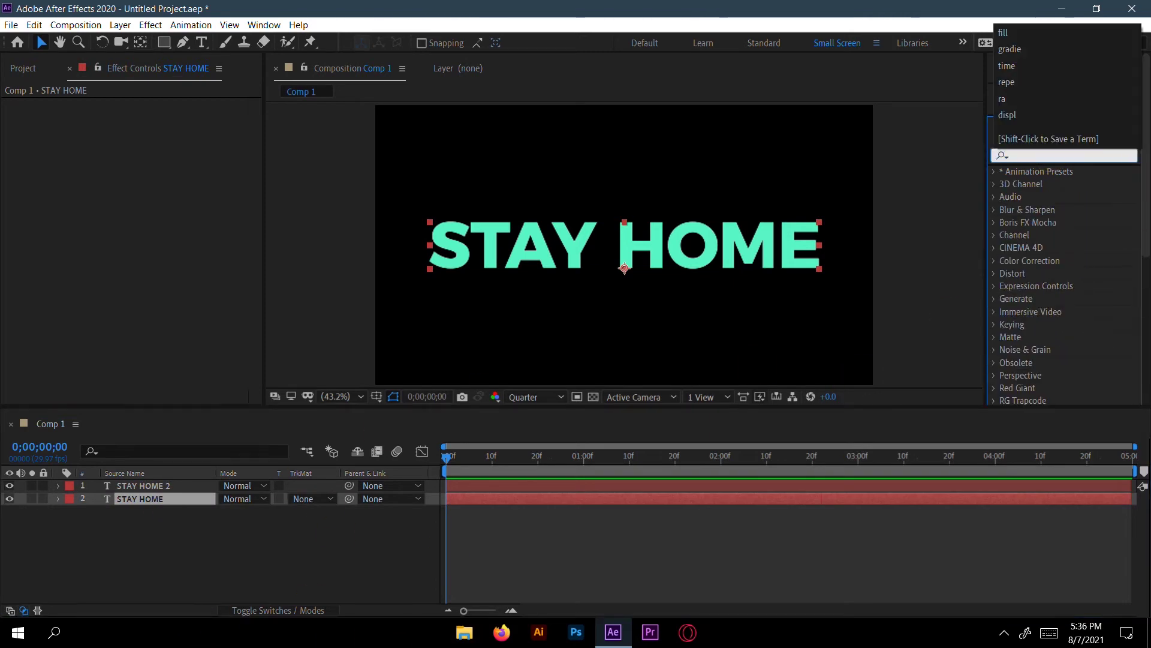
{"action": "type", "text": "cc re"}
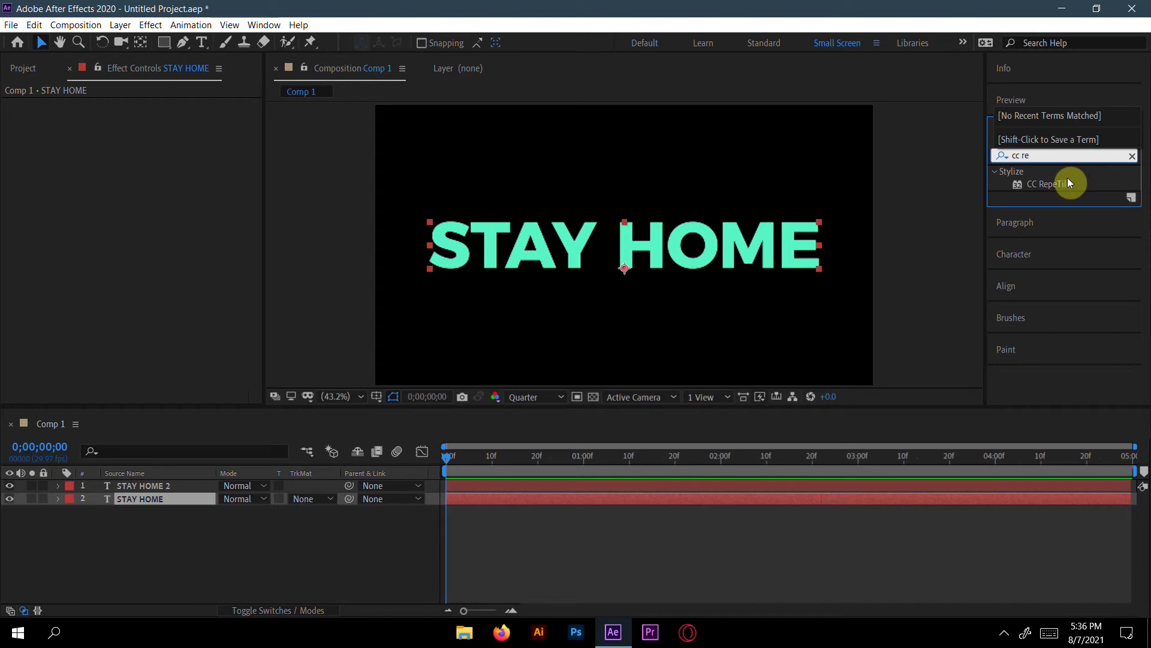
{"action": "left_click_drag", "start_coordinate": [1043, 182], "coordinate": [160, 498]}
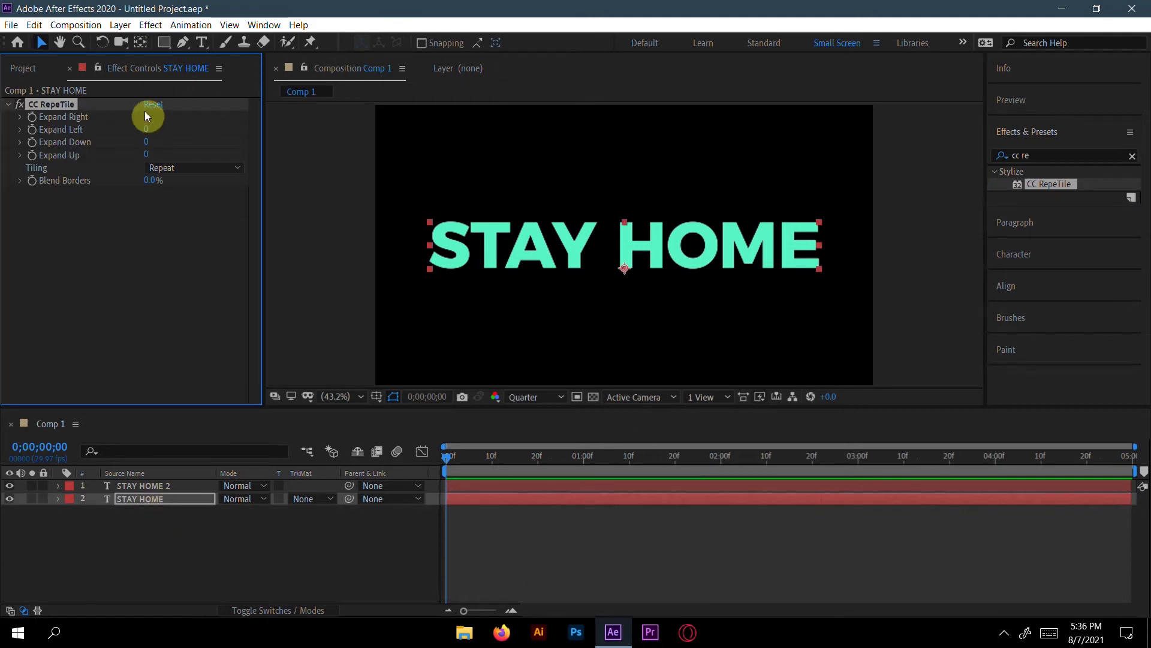
Set CC RepeTile Expand Right 1343, Left 940, Down 1035, Up 1272
{"action": "left_click_drag", "start_coordinate": [145, 118], "coordinate": [1134, 120]}
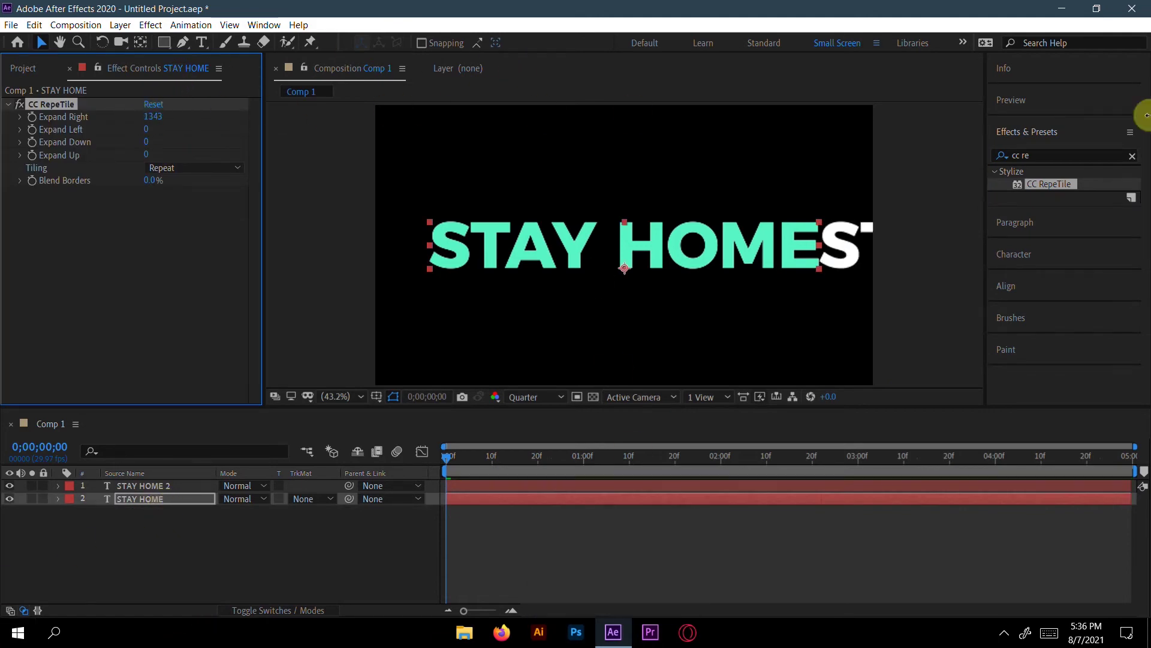
{"action": "left_click_drag", "start_coordinate": [146, 129], "coordinate": [20, 131]}
{"action": "left_click_drag", "start_coordinate": [146, 142], "coordinate": [953, 169]}
{"action": "left_click_drag", "start_coordinate": [146, 155], "coordinate": [268, 149]}
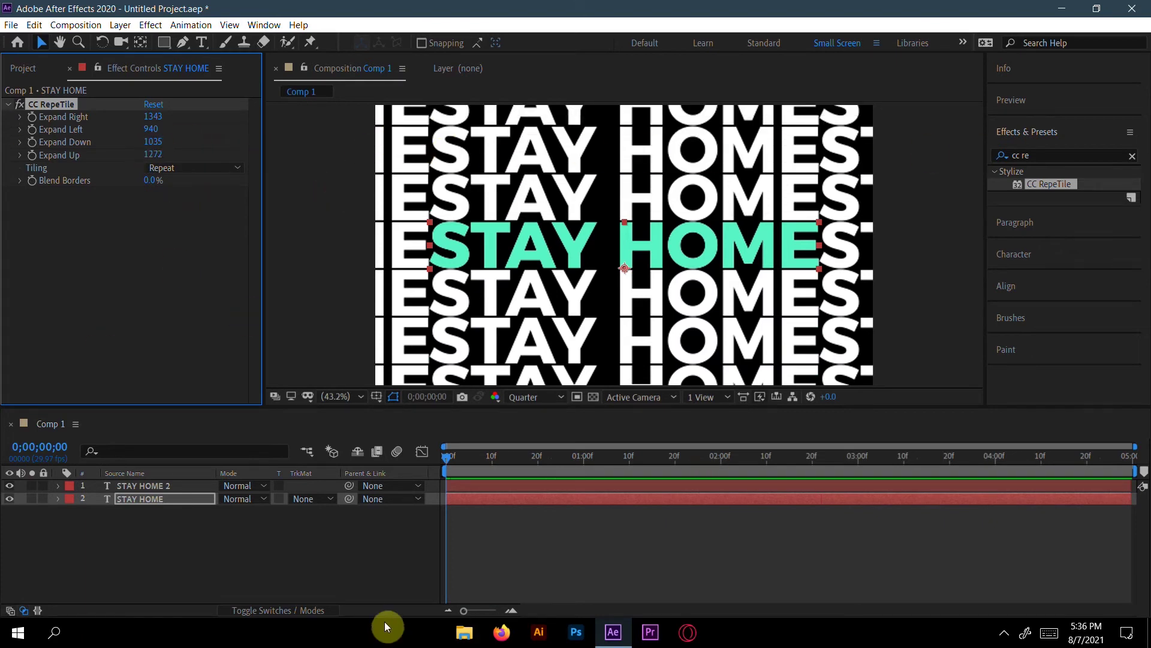
{"action": "left_click", "coordinate": [171, 507]}
{"action": "left_click", "coordinate": [168, 502]}
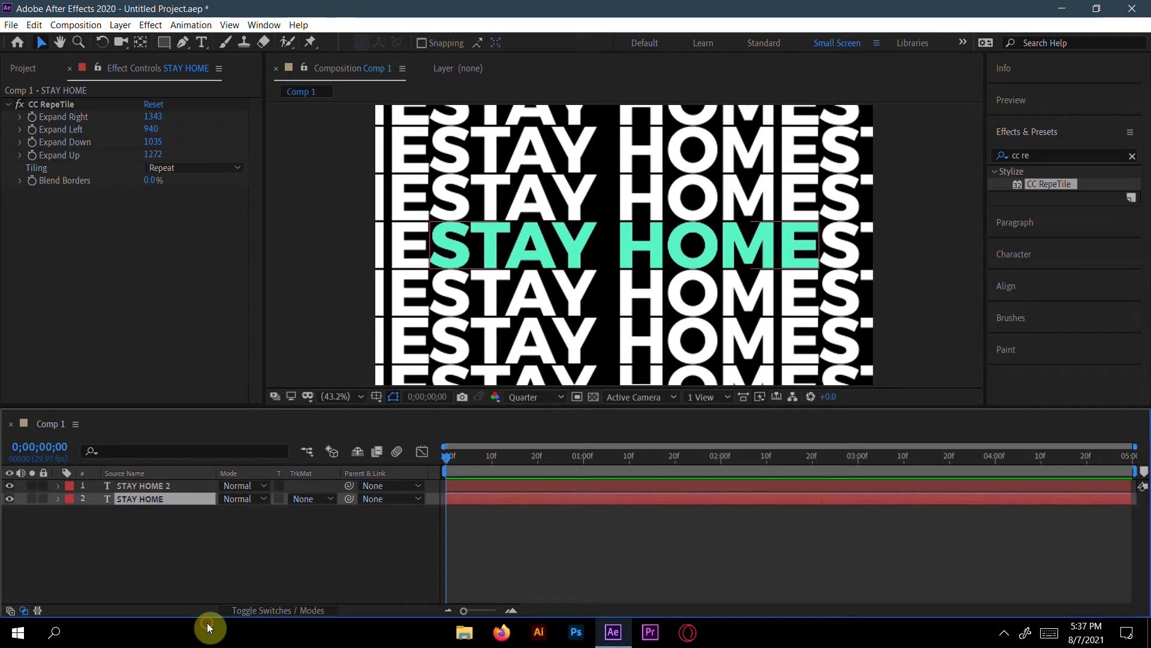
Add a new Null Object layer, Null 1
{"action": "left_click", "coordinate": [165, 547]}
{"action": "right_click", "coordinate": [172, 535]}
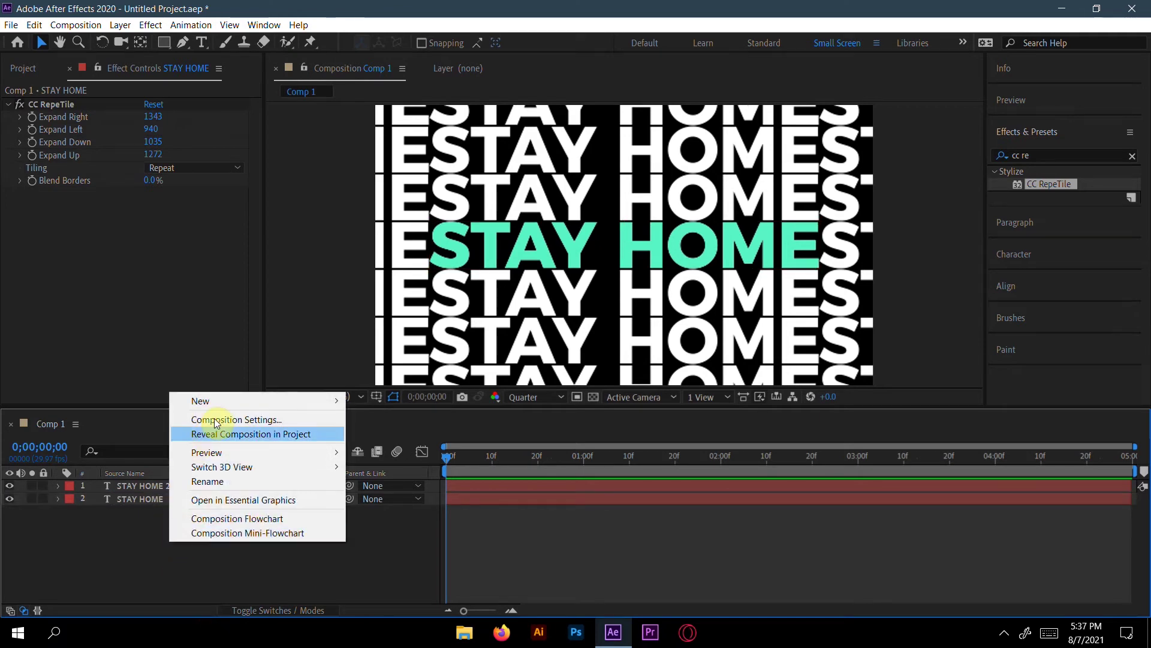
{"action": "mouse_move", "coordinate": [341, 400]}
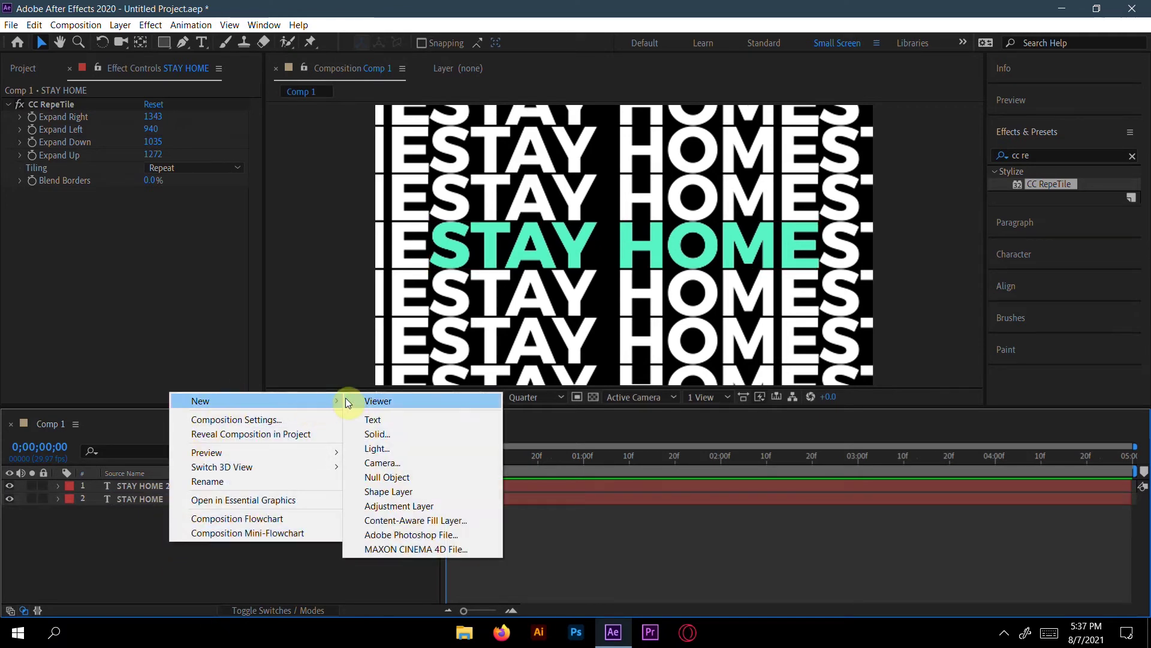
{"action": "left_click", "coordinate": [375, 477]}
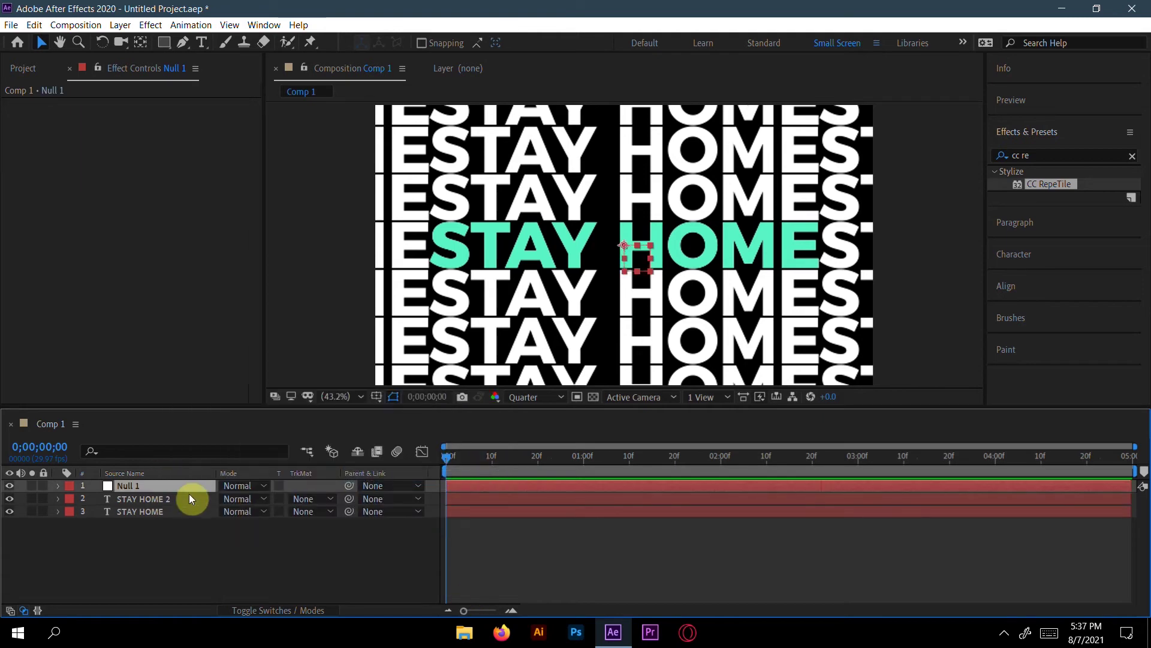
Parent both STAY HOME text layers to Null 1
{"action": "left_click", "coordinate": [187, 513]}
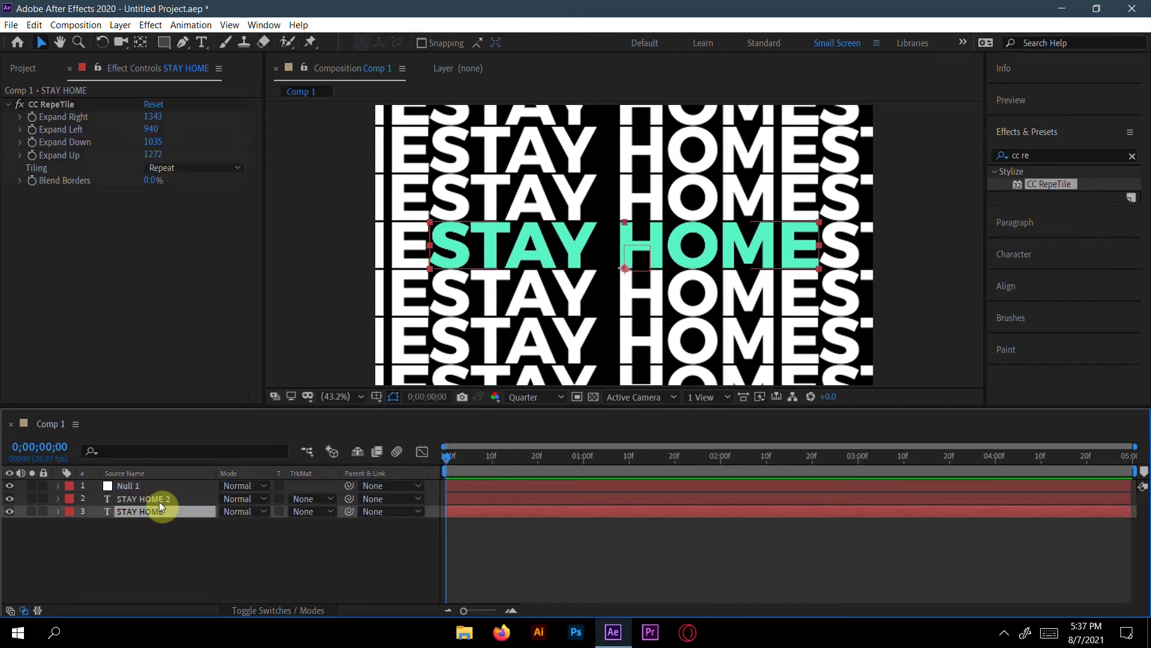
{"action": "left_click", "coordinate": [160, 500], "text": "shift"}
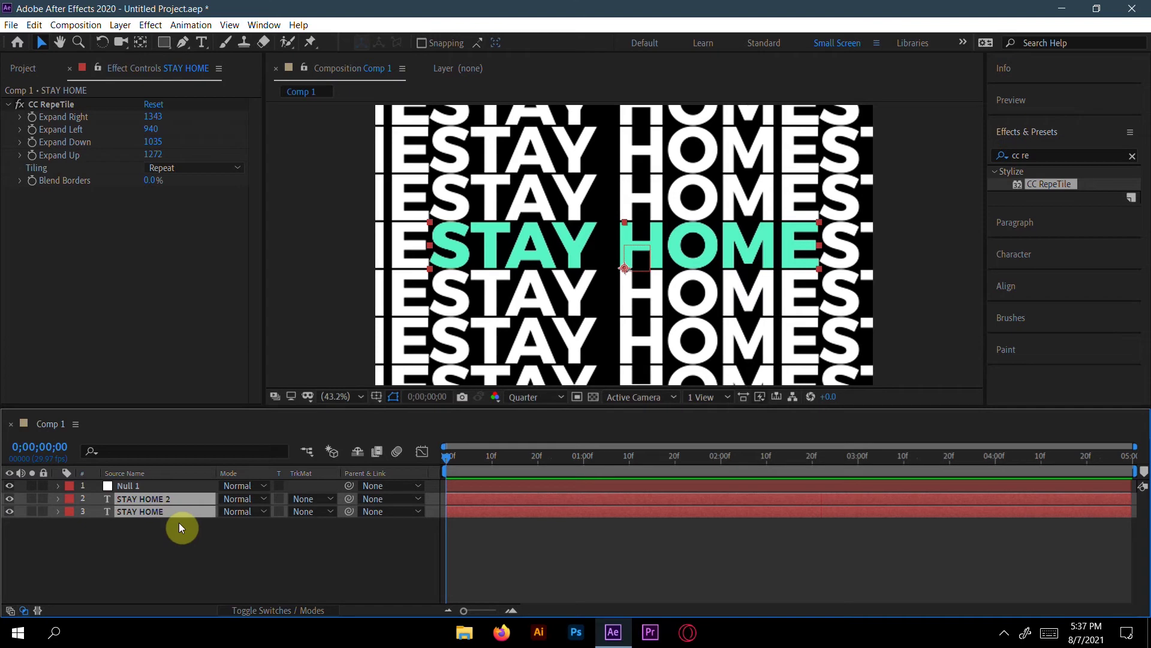
{"action": "left_click_drag", "start_coordinate": [350, 499], "coordinate": [132, 487]}
{"action": "left_click", "coordinate": [158, 484]}
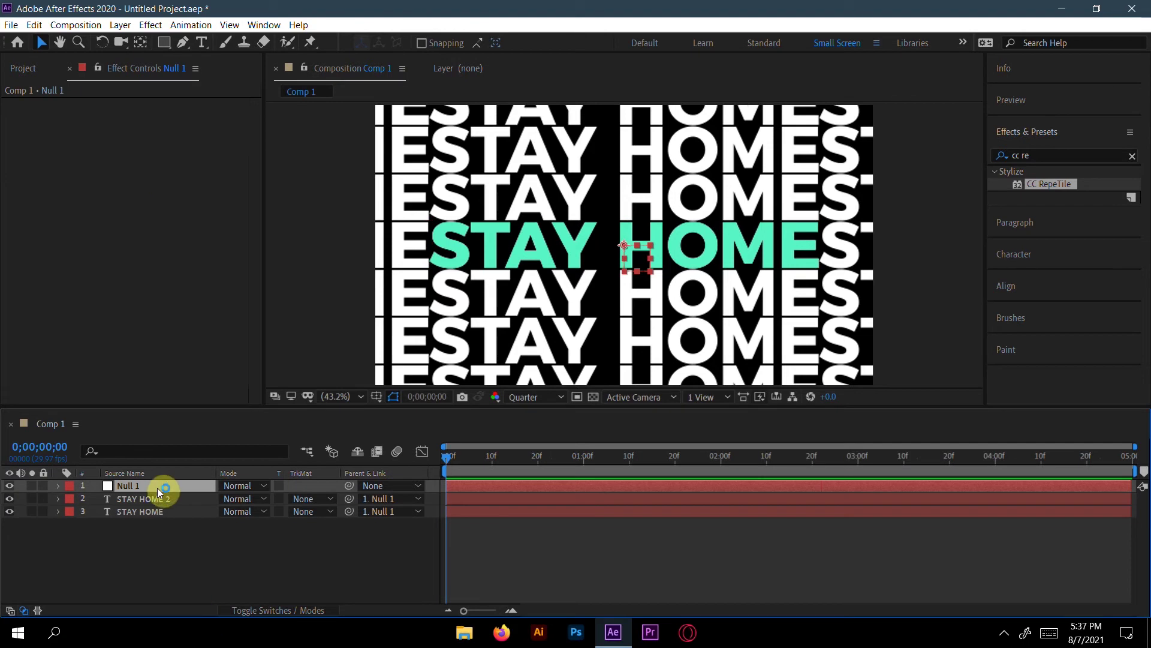
Keyframe Null 1's Position at 0, lower the text at 1;00, and repeat the start at 1;25
{"action": "key", "text": "p"}
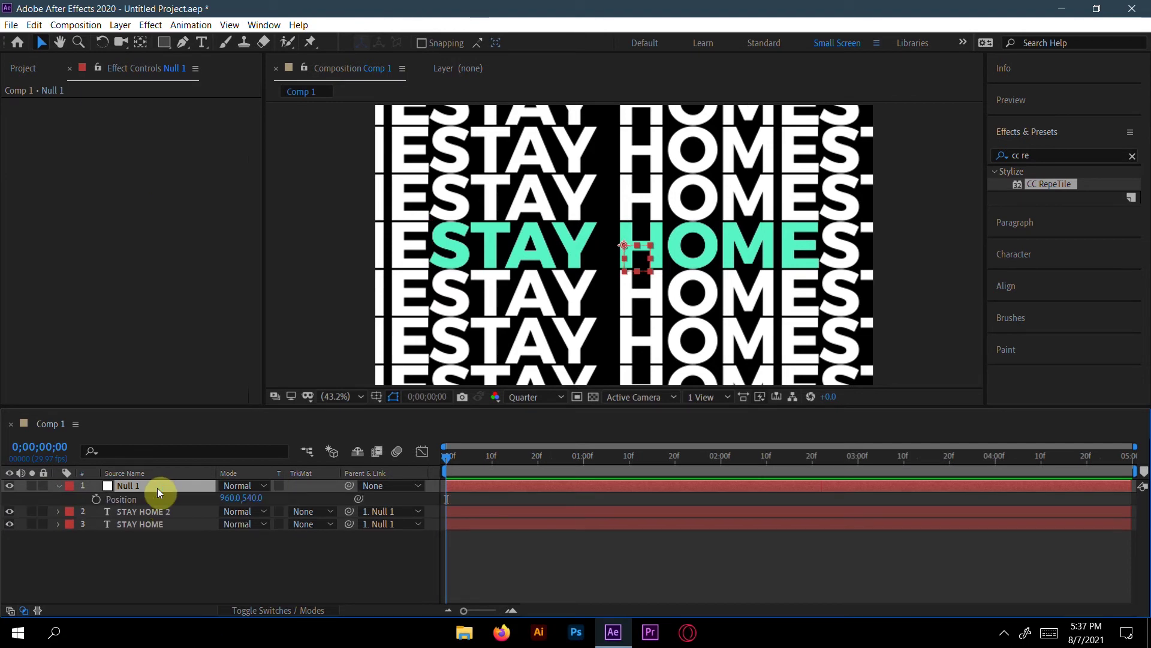
{"action": "left_click", "coordinate": [96, 500]}
{"action": "left_click_drag", "start_coordinate": [455, 457], "coordinate": [582, 457]}
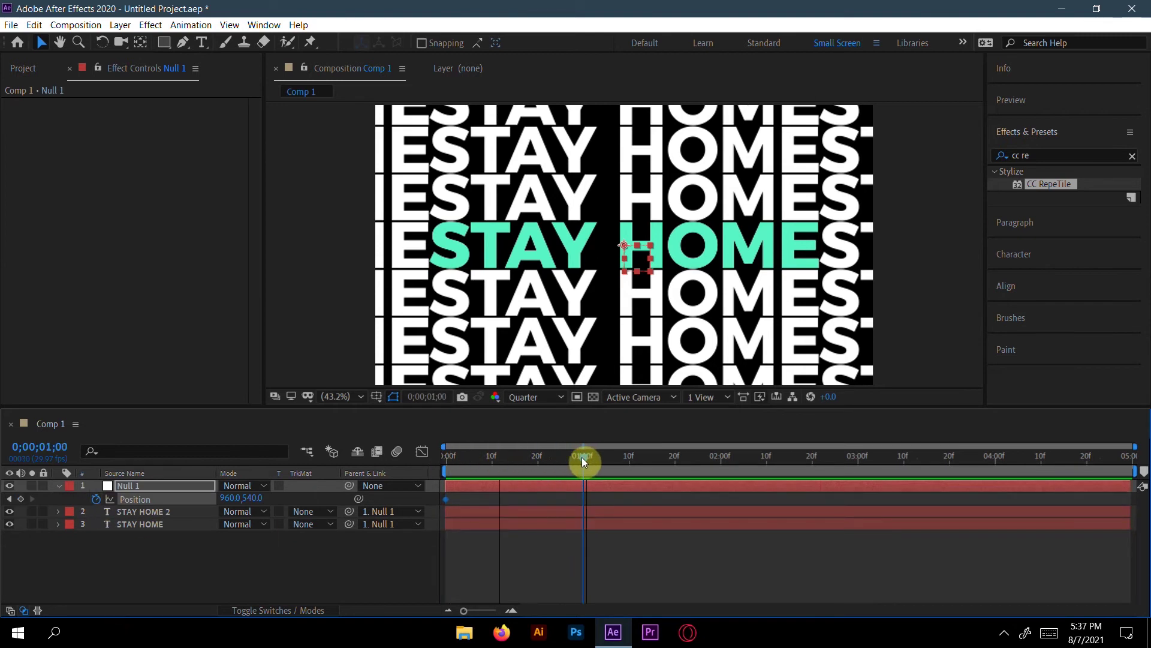
{"action": "left_click_drag", "start_coordinate": [256, 499], "coordinate": [830, 513]}
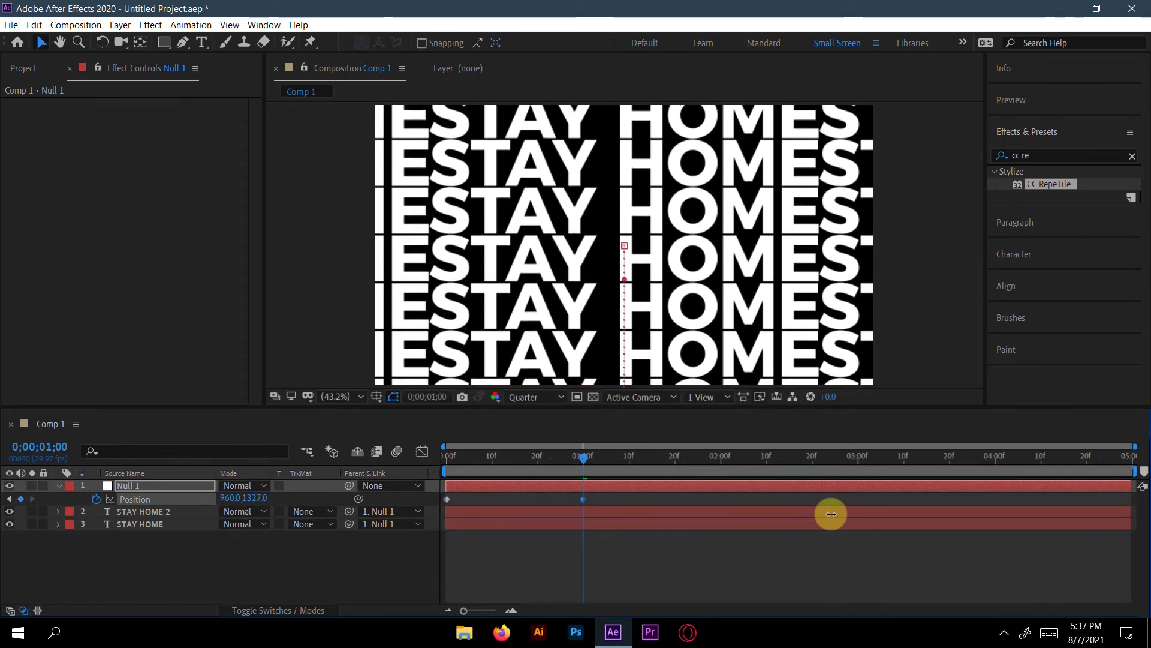
{"action": "left_click_drag", "start_coordinate": [584, 461], "coordinate": [698, 458]}
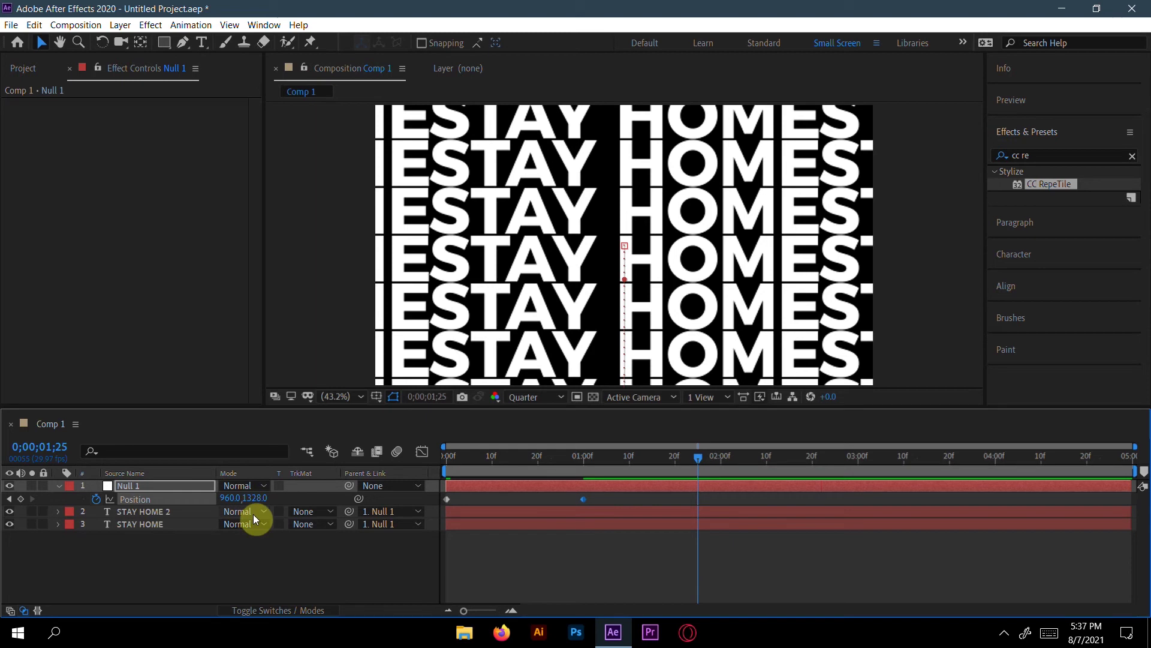
{"action": "left_click", "coordinate": [446, 500]}
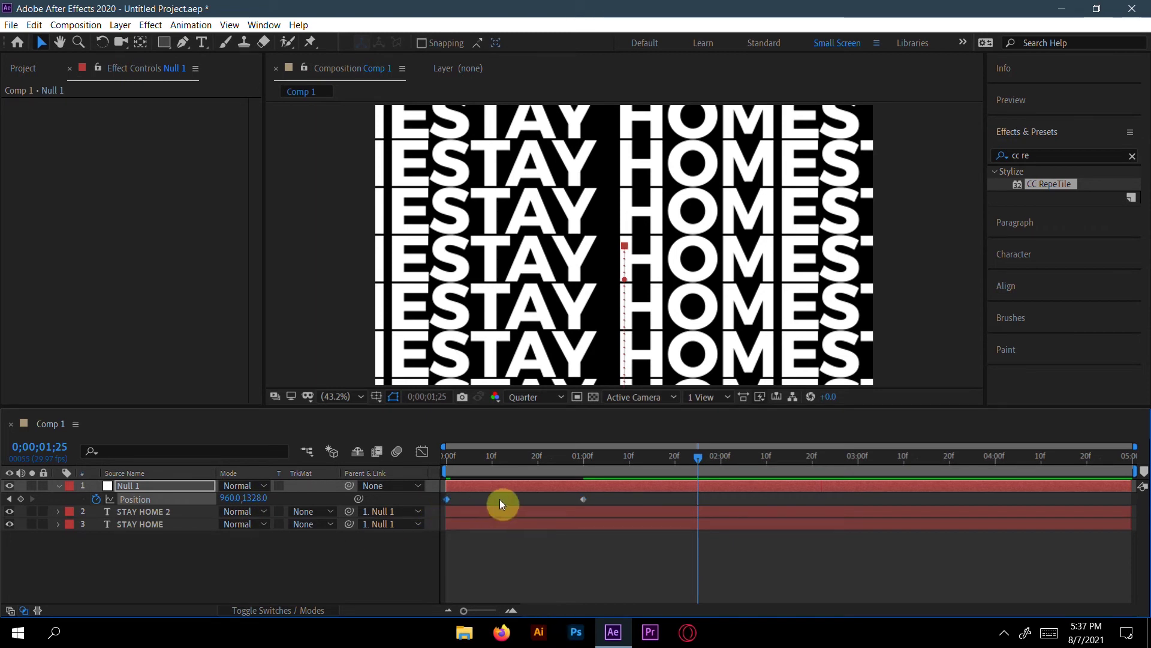
{"action": "key", "text": "ctrl+v"}
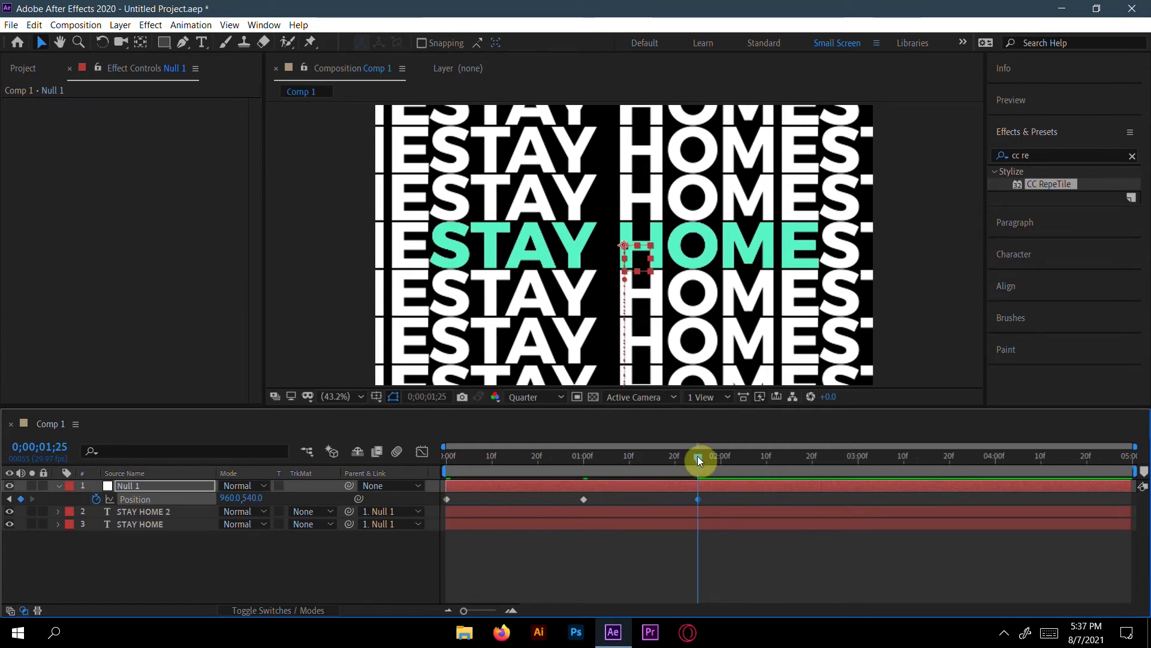
Paste the lowered Position keyframe at 2;23 and set it to 960, 1093
{"action": "left_click_drag", "start_coordinate": [714, 457], "coordinate": [826, 457]}
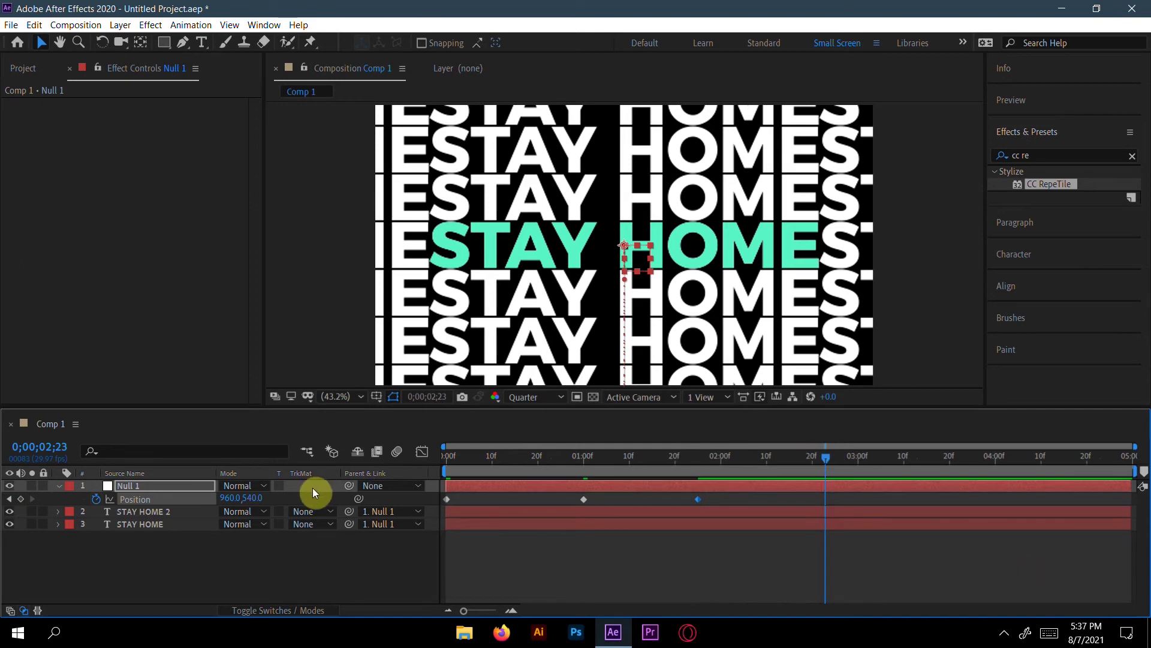
{"action": "left_click", "coordinate": [585, 499]}
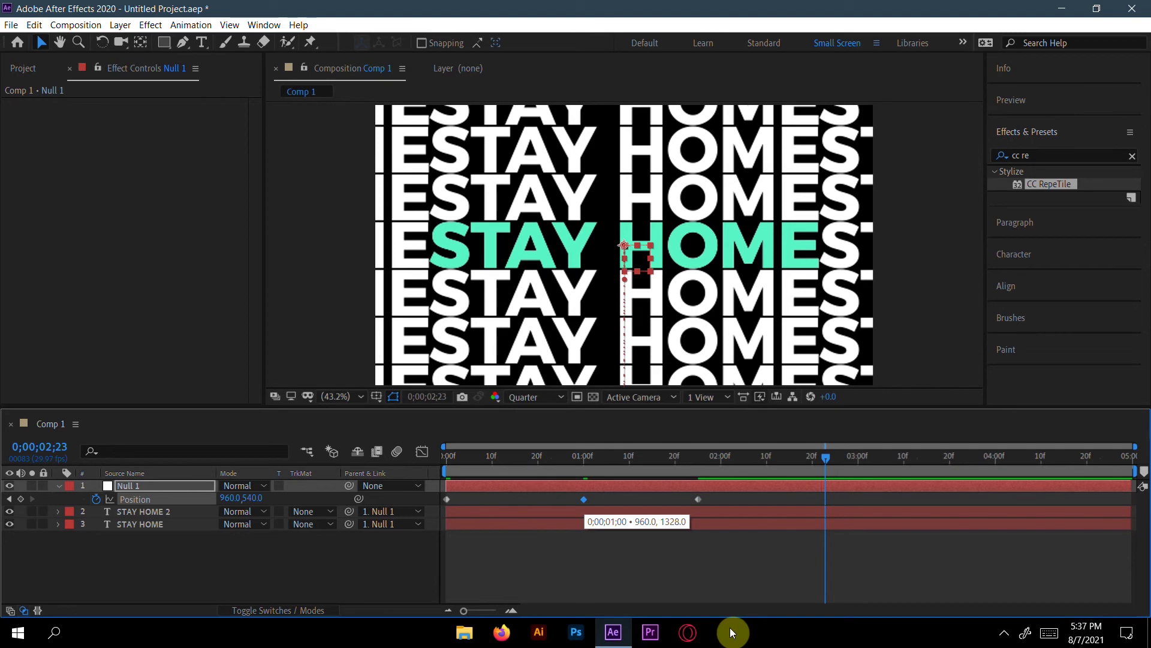
{"action": "key", "text": "ctrl+c"}
{"action": "key", "text": "ctrl+v"}
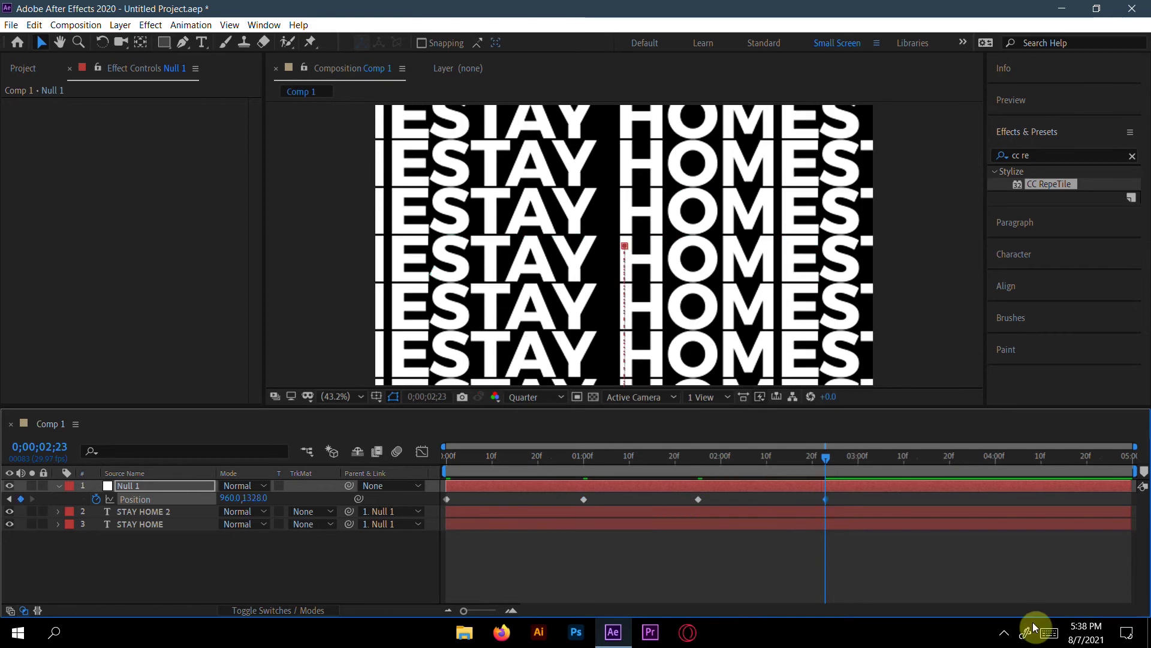
{"action": "key", "text": "ctrl+shift+p"}
{"action": "left_click_drag", "start_coordinate": [907, 388], "coordinate": [851, 396]}
{"action": "left_click", "coordinate": [906, 434]}
{"action": "left_click_drag", "start_coordinate": [824, 465], "coordinate": [927, 459]}
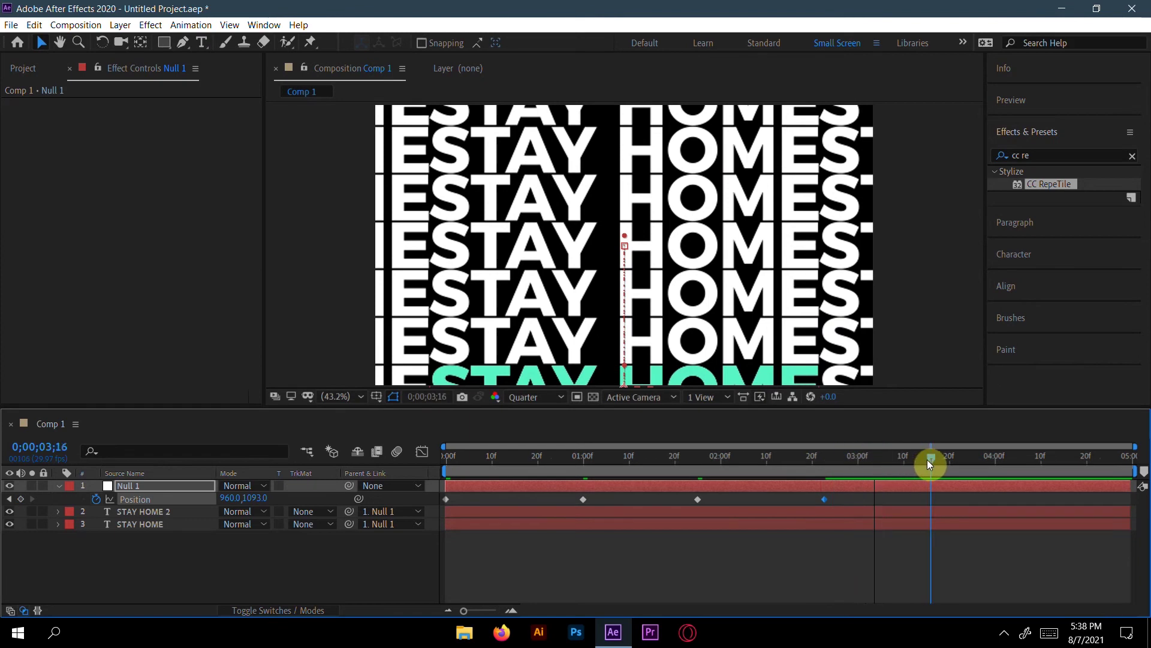
{"action": "double_click", "coordinate": [699, 500]}
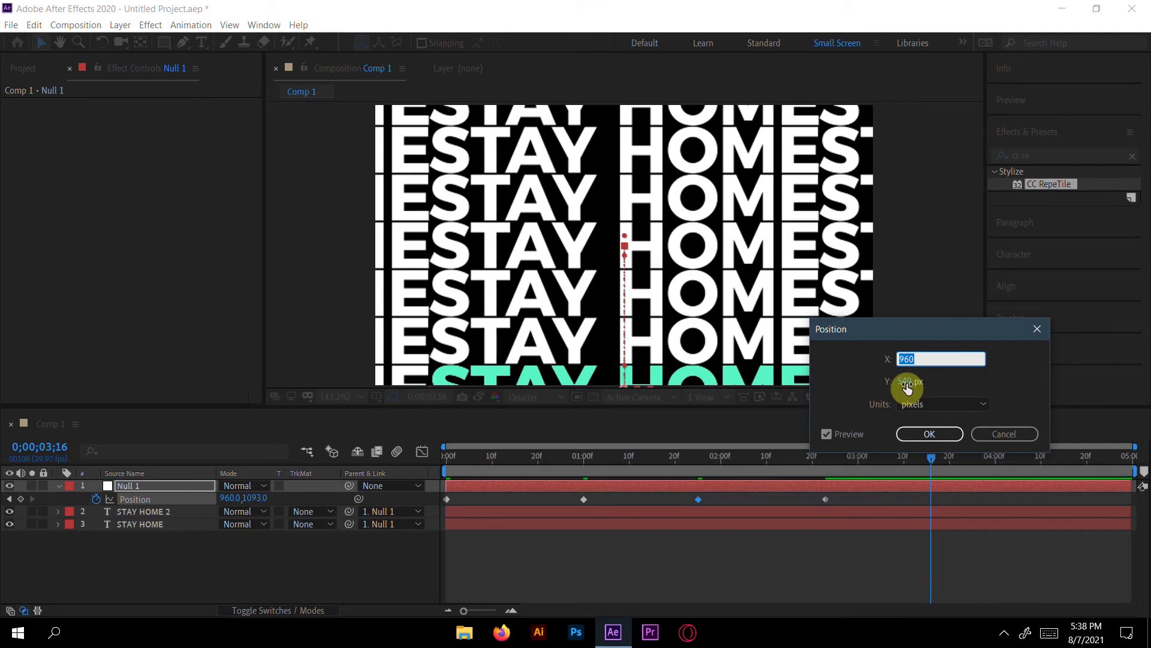
{"action": "left_click", "coordinate": [908, 382]}
{"action": "left_click", "coordinate": [907, 381]}
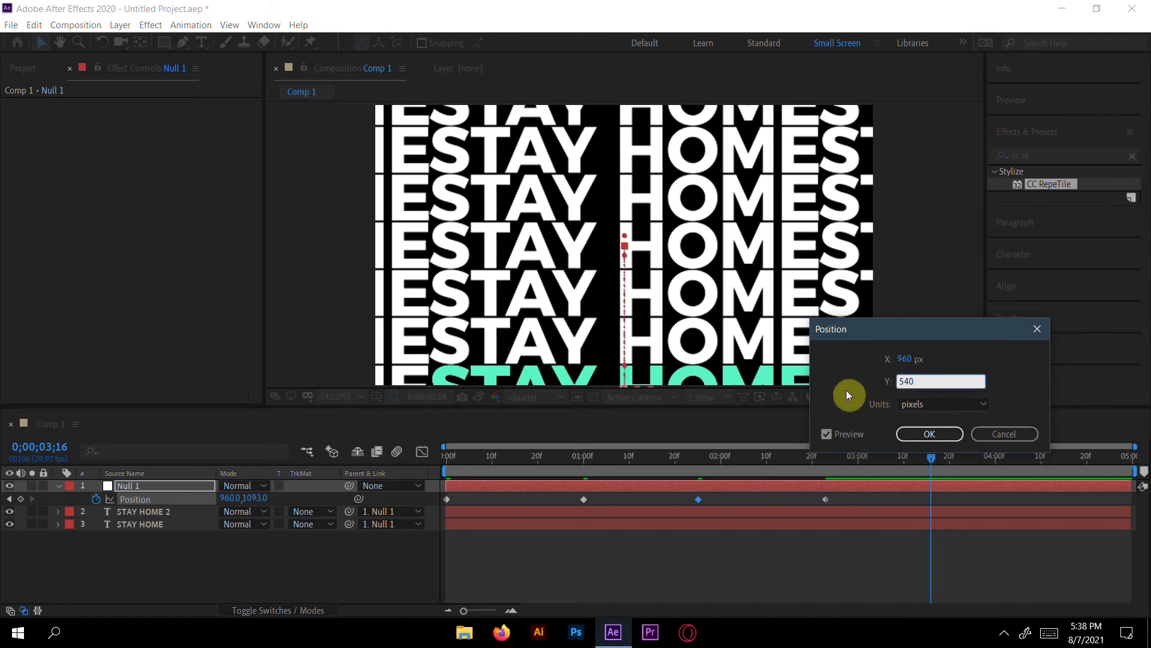
{"action": "left_click", "coordinate": [848, 394]}
{"action": "left_click_drag", "start_coordinate": [905, 383], "coordinate": [1064, 381]}
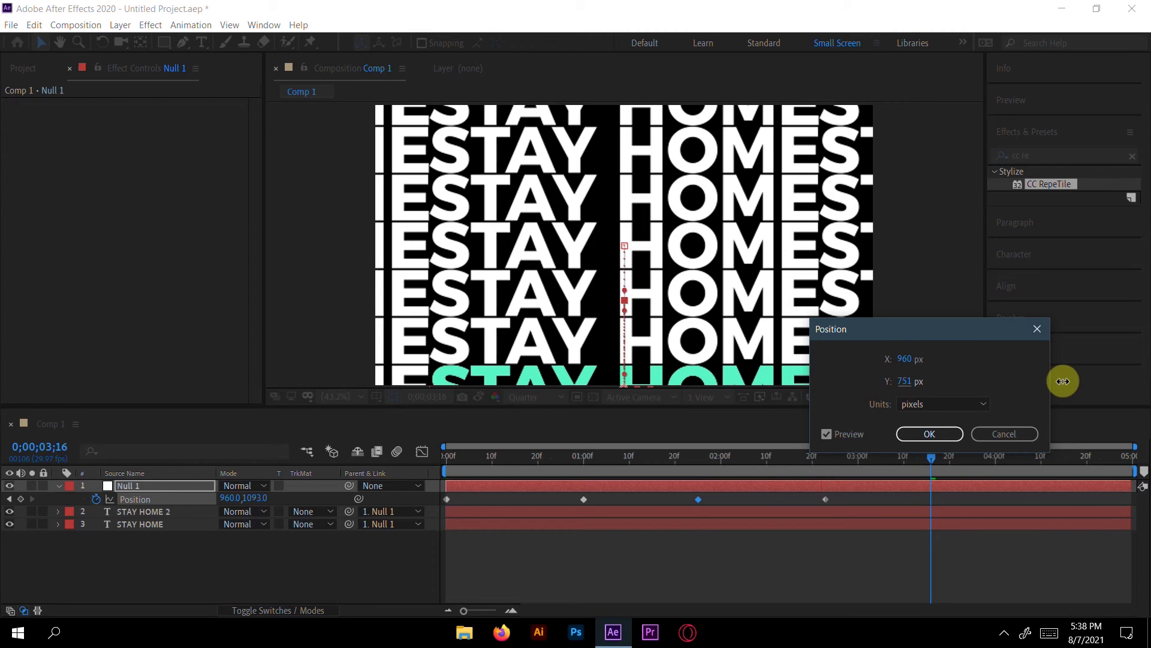
{"action": "left_click", "coordinate": [1038, 331]}
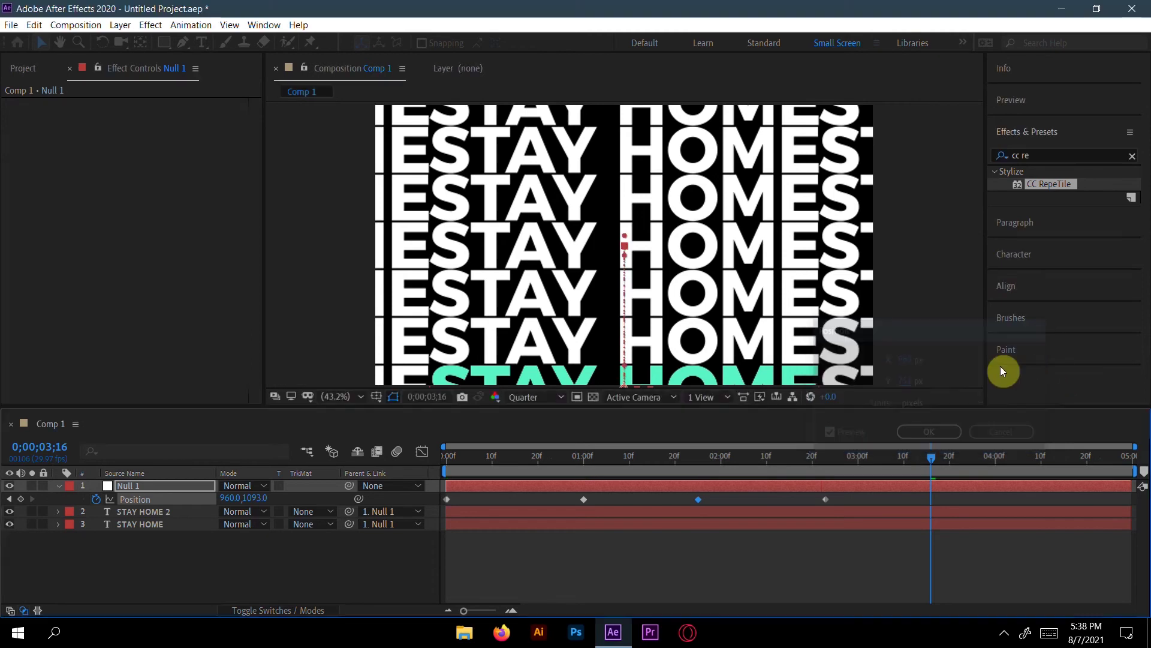
{"action": "left_click", "coordinate": [447, 499]}
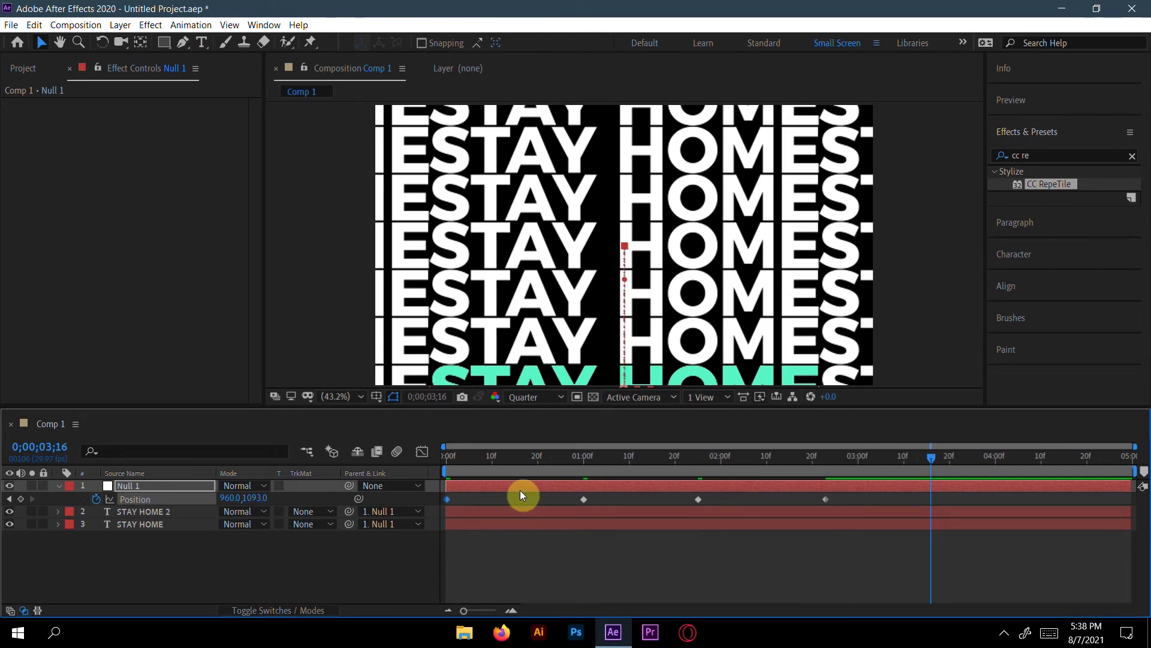
Add a fifth Position keyframe at 3;16 (960,540), preview, and Easy Ease all five
{"action": "key", "text": "ctrl+v"}
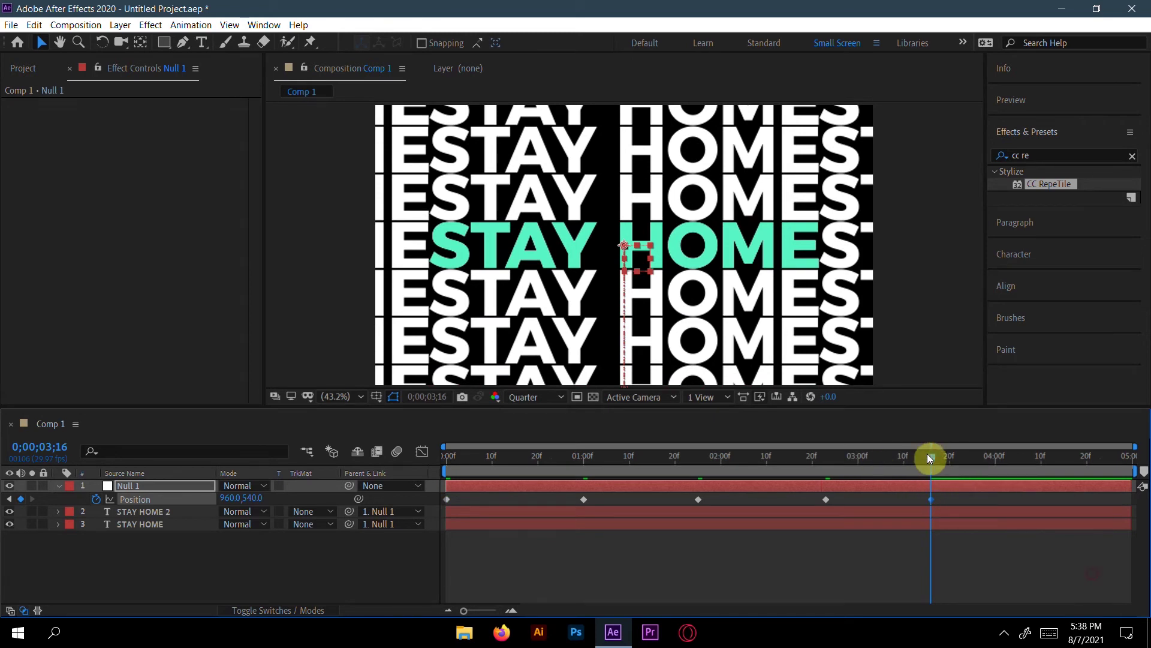
{"action": "left_click_drag", "start_coordinate": [927, 455], "coordinate": [455, 501]}
{"action": "key", "text": "Home"}
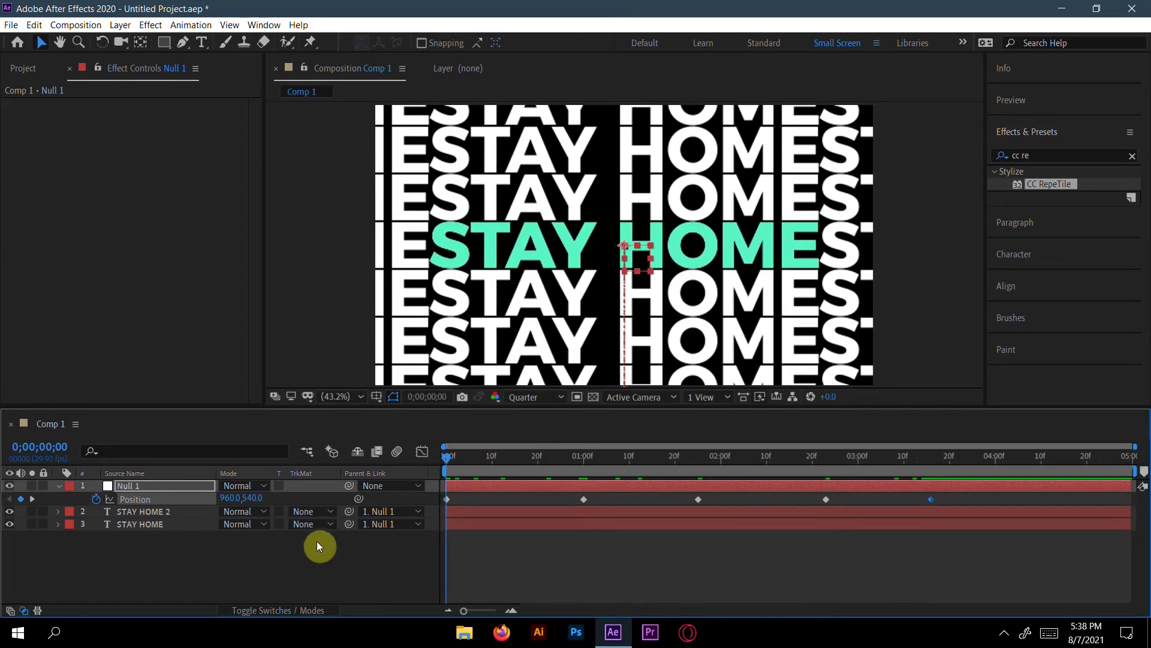
{"action": "key", "text": "space"}
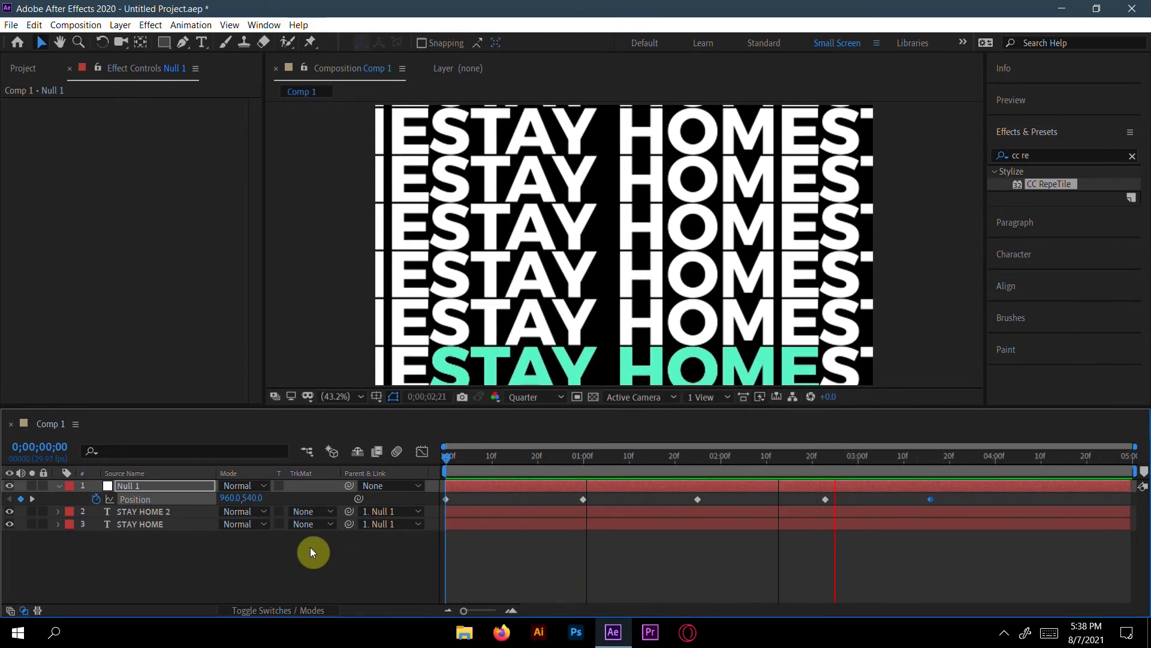
{"action": "key", "text": "space"}
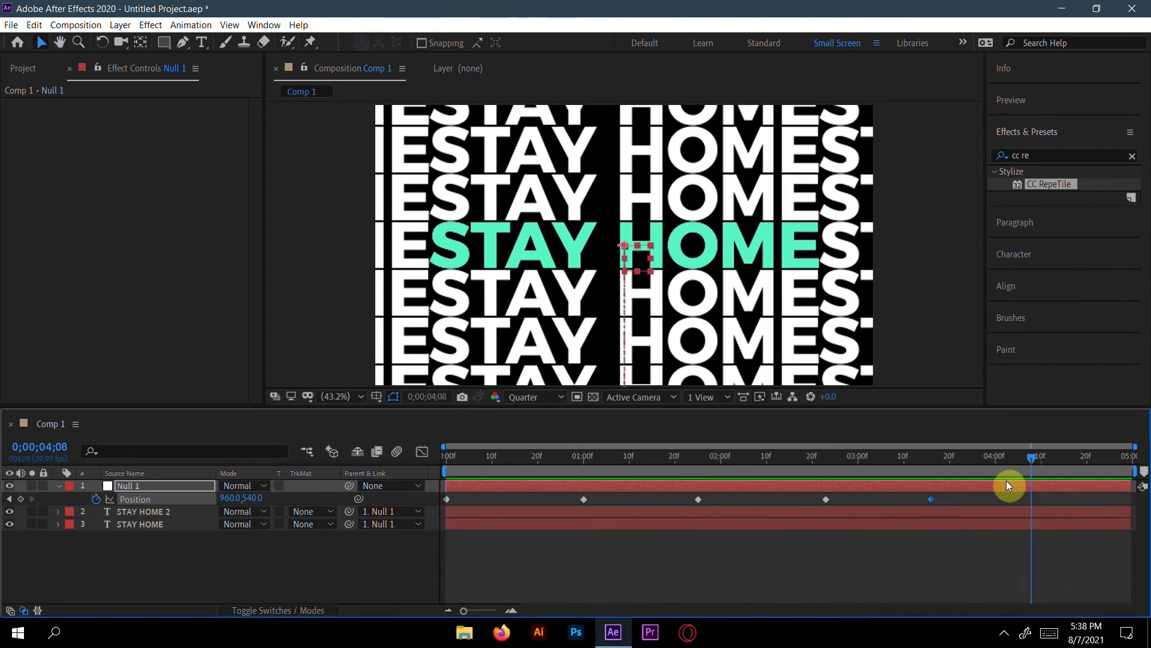
{"action": "left_click_drag", "start_coordinate": [955, 498], "coordinate": [440, 512]}
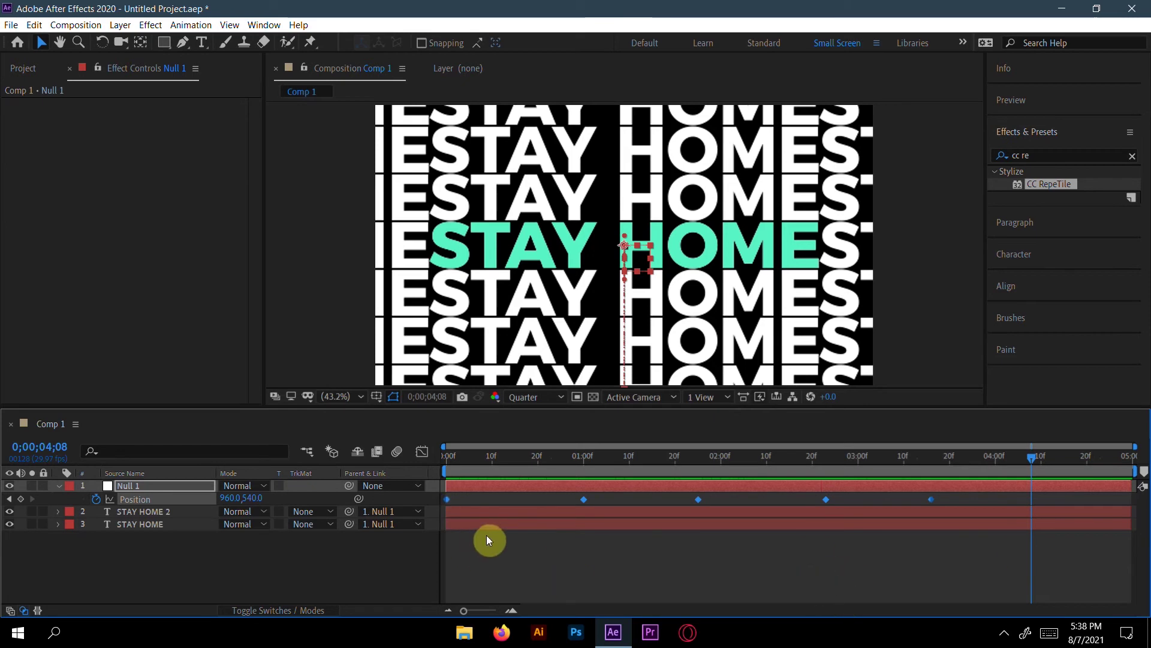
{"action": "key", "text": "F9"}
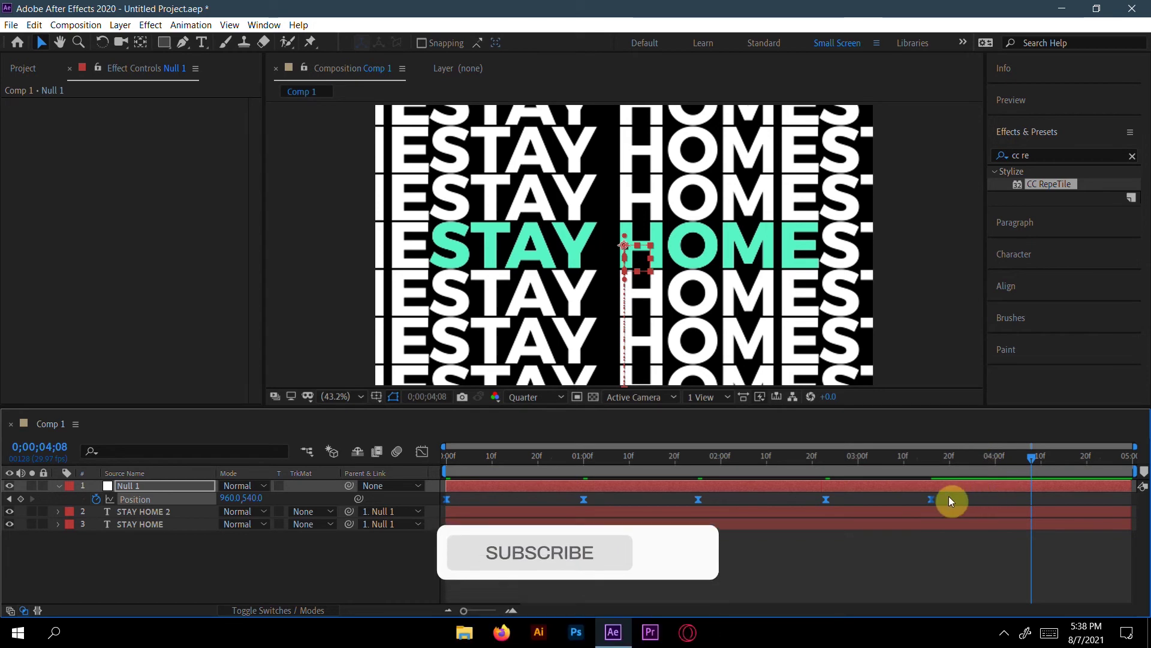
Strengthen the Position easing by dragging influence handles in the Graph Editor, then preview
{"action": "left_click", "coordinate": [424, 451]}
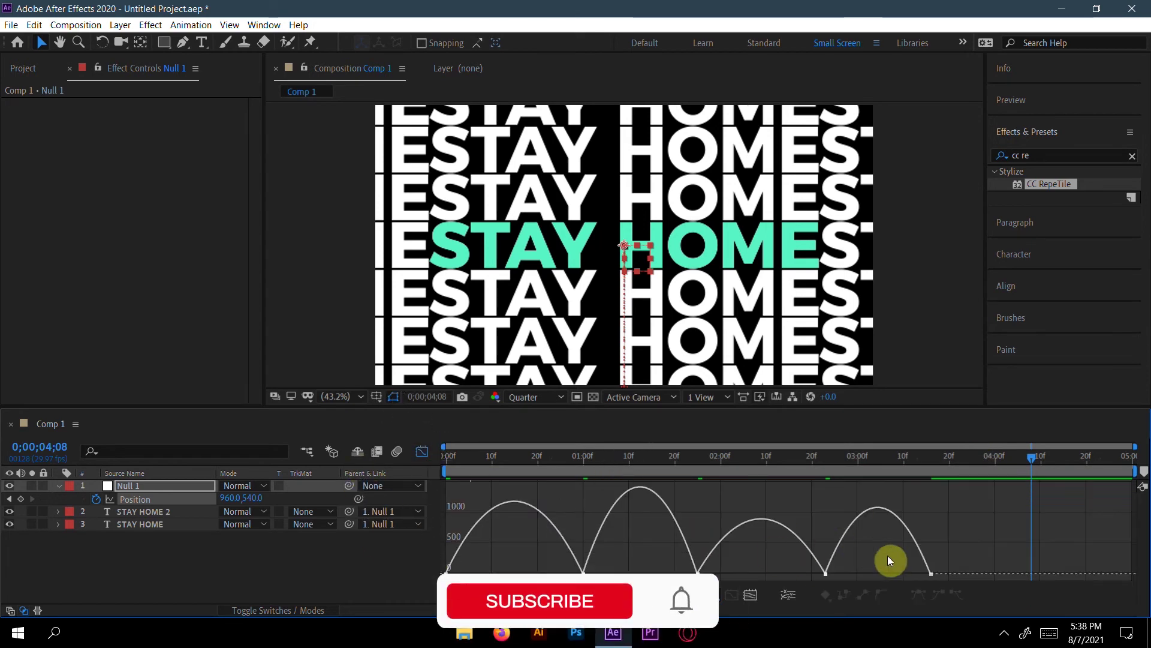
{"action": "left_click_drag", "start_coordinate": [942, 563], "coordinate": [444, 547]}
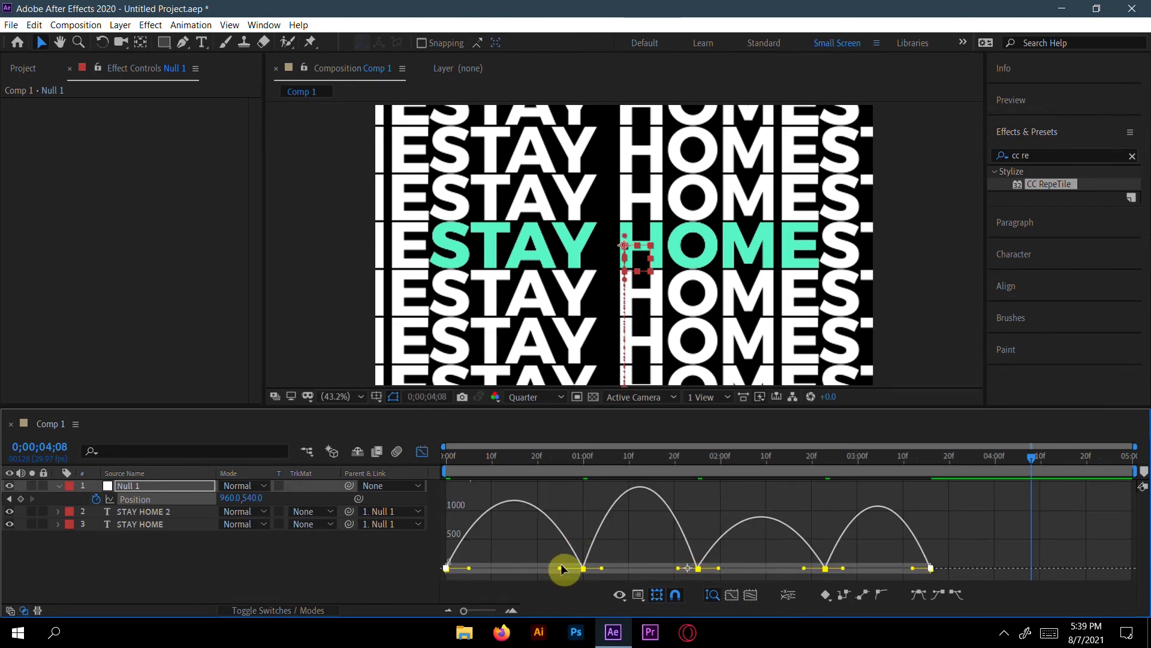
{"action": "left_click_drag", "start_coordinate": [559, 568], "coordinate": [514, 573]}
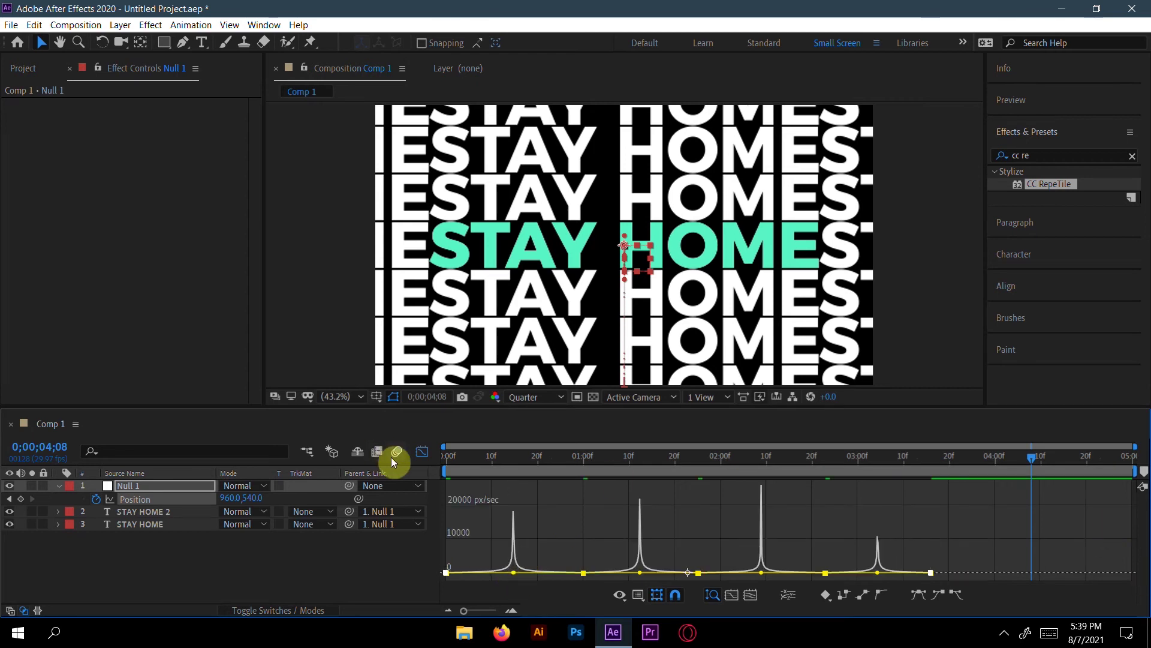
{"action": "left_click", "coordinate": [421, 451]}
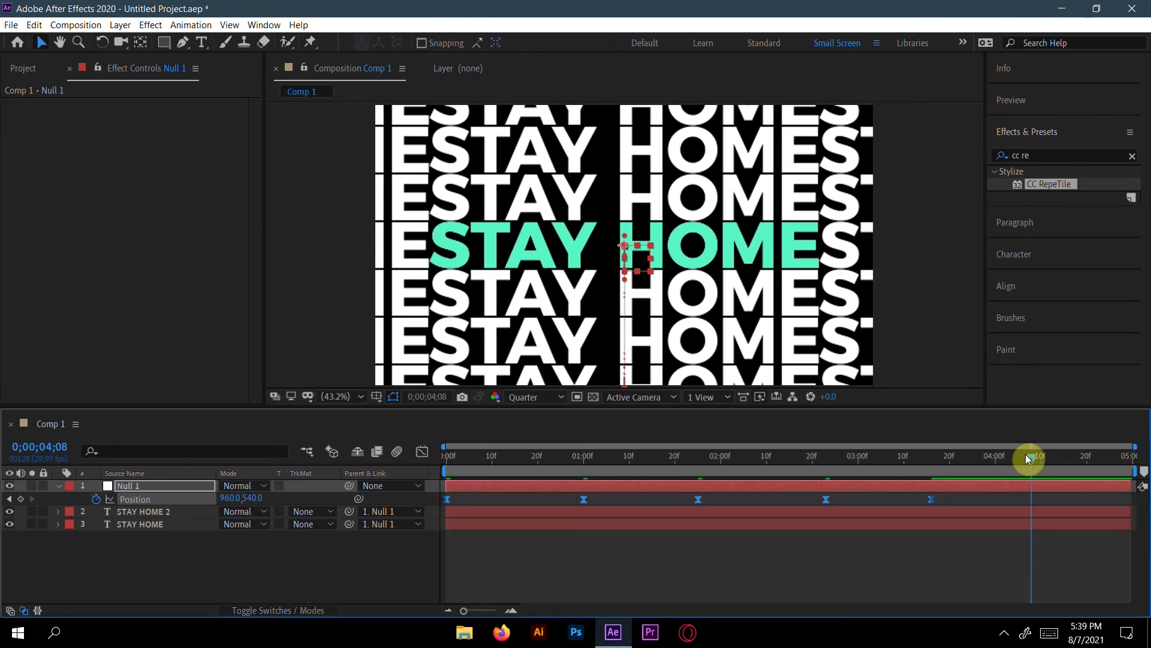
{"action": "left_click_drag", "start_coordinate": [1030, 454], "coordinate": [413, 478]}
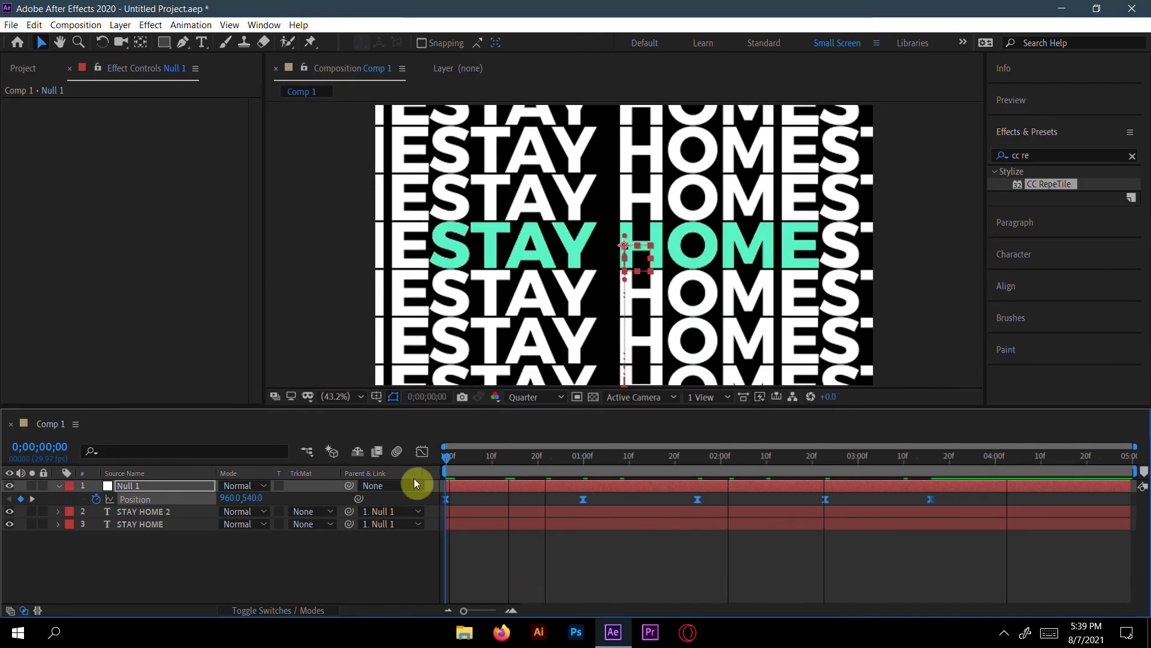
{"action": "key", "text": "space"}
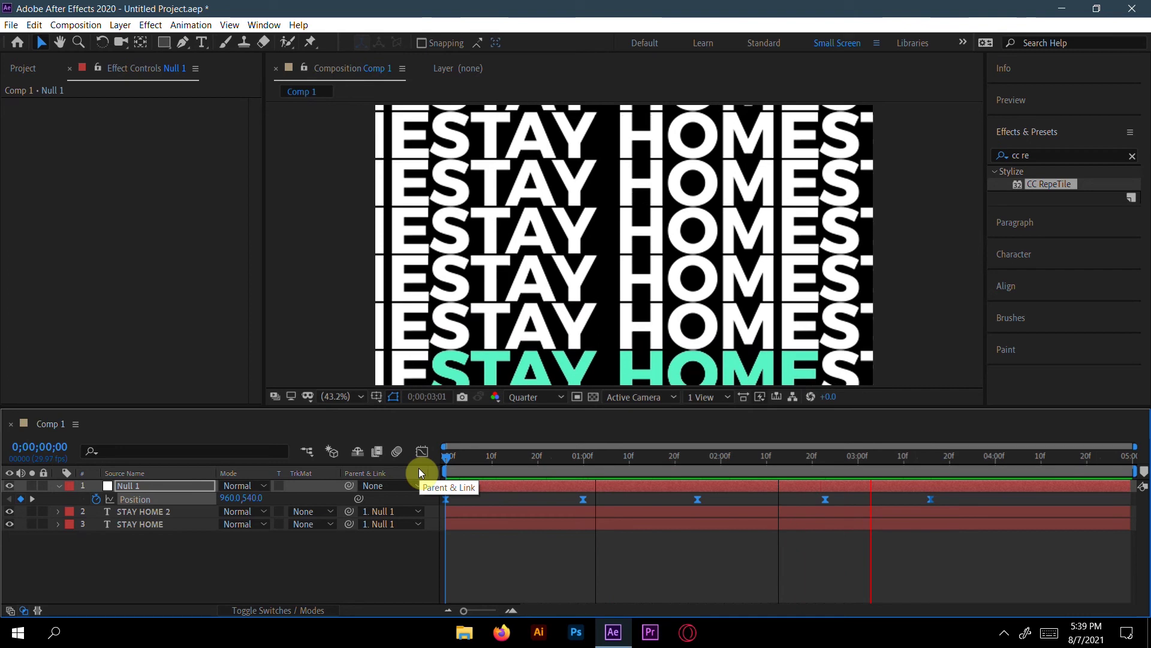
{"action": "key", "text": "space"}
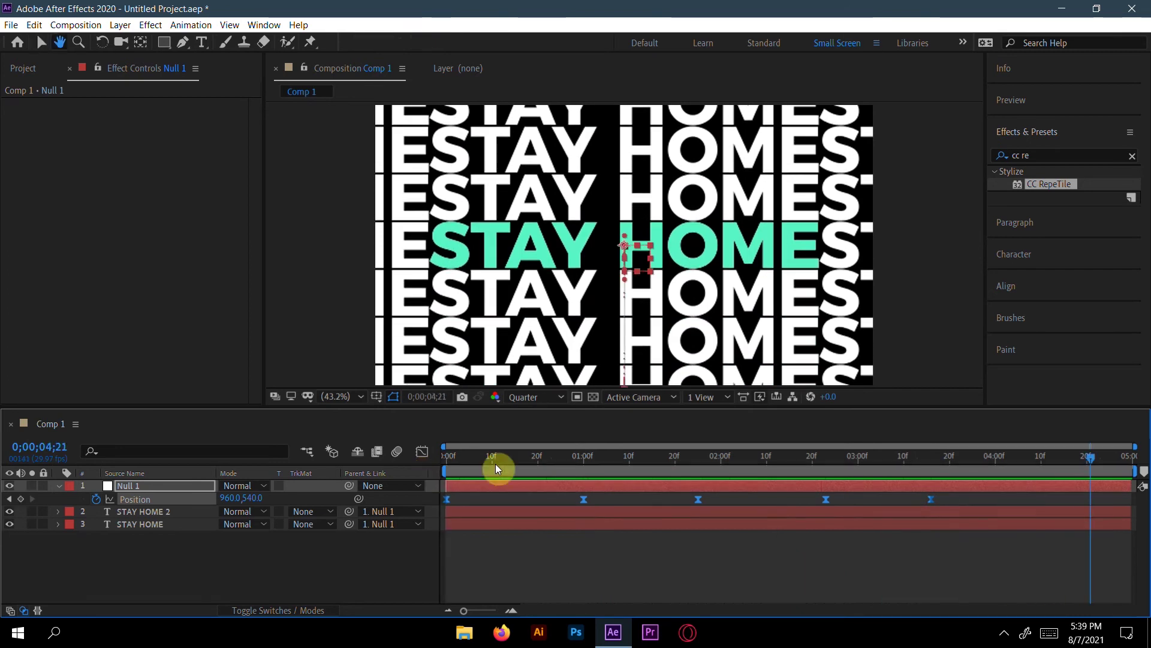
{"action": "left_click_drag", "start_coordinate": [1087, 457], "coordinate": [580, 490]}
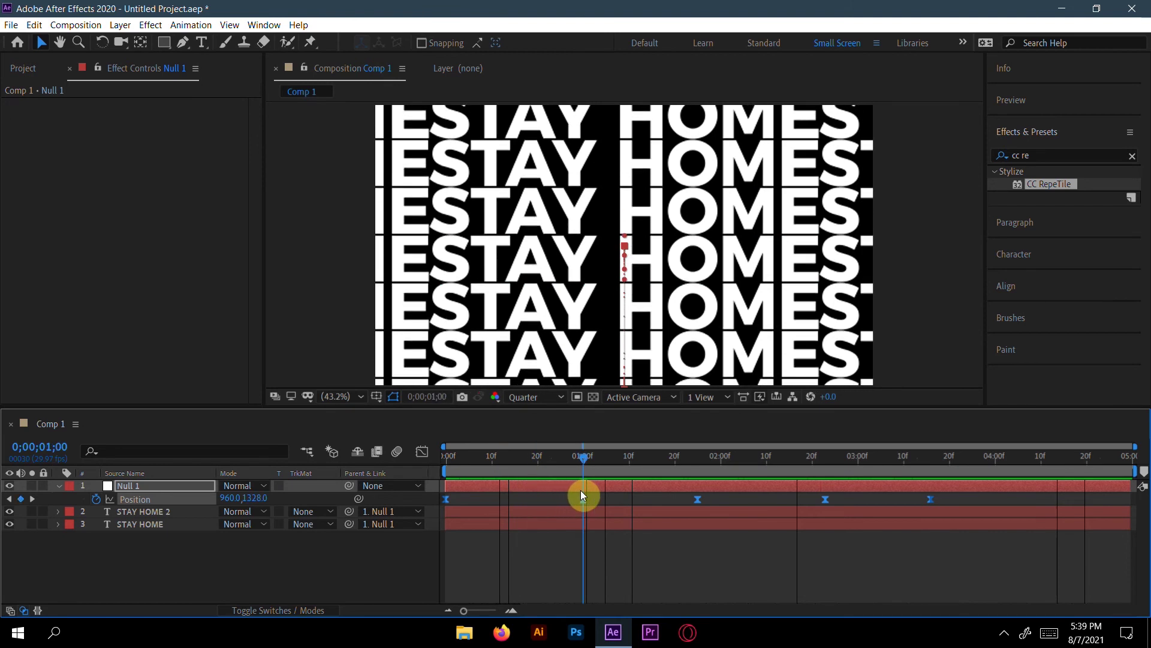
Change the 1;00 Position keyframe's Y from 1328 to 957 and preview the lower bounce
{"action": "double_click", "coordinate": [583, 500]}
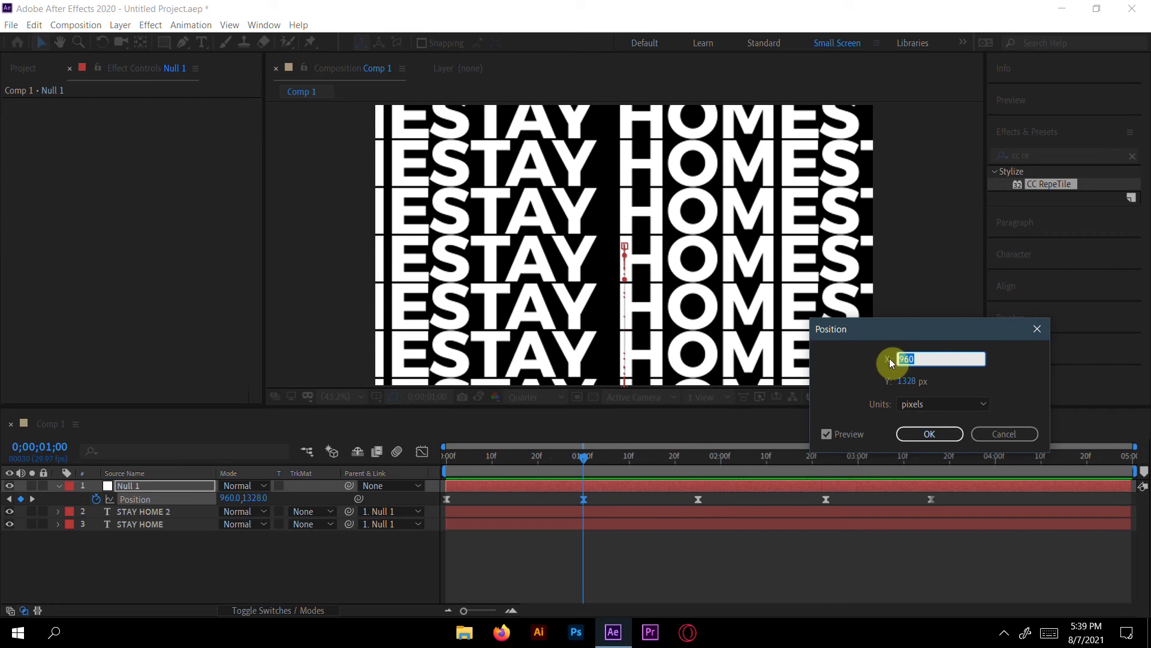
{"action": "left_click_drag", "start_coordinate": [907, 381], "coordinate": [624, 381]}
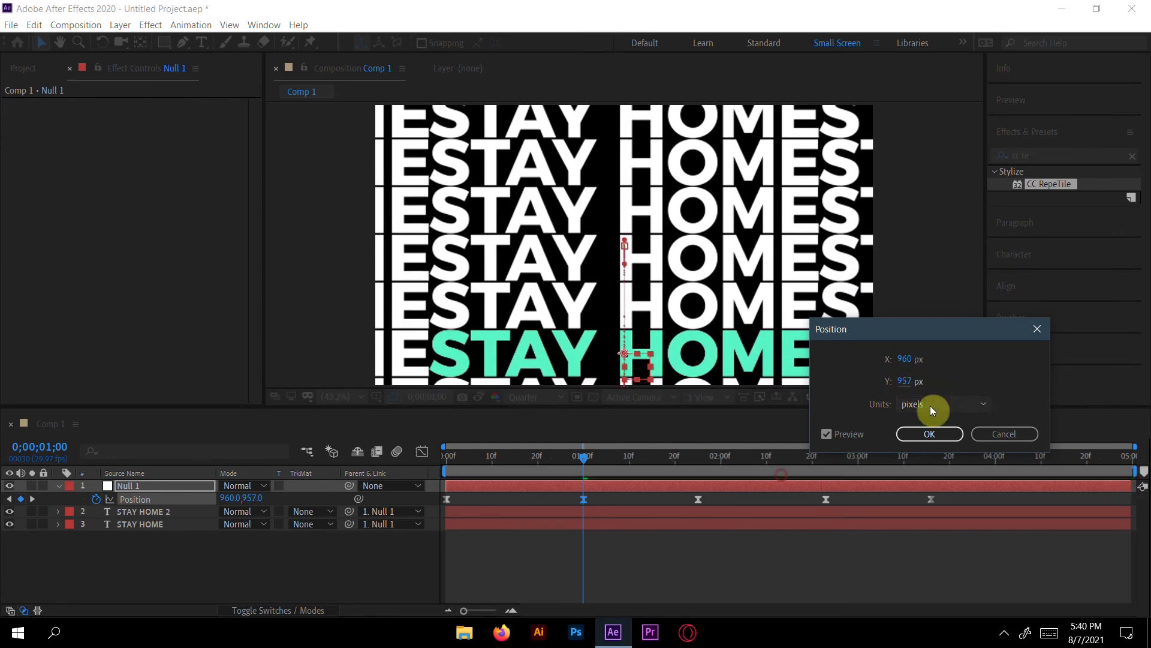
{"action": "left_click", "coordinate": [930, 433]}
{"action": "left_click_drag", "start_coordinate": [545, 462], "coordinate": [430, 465]}
{"action": "key", "text": "space"}
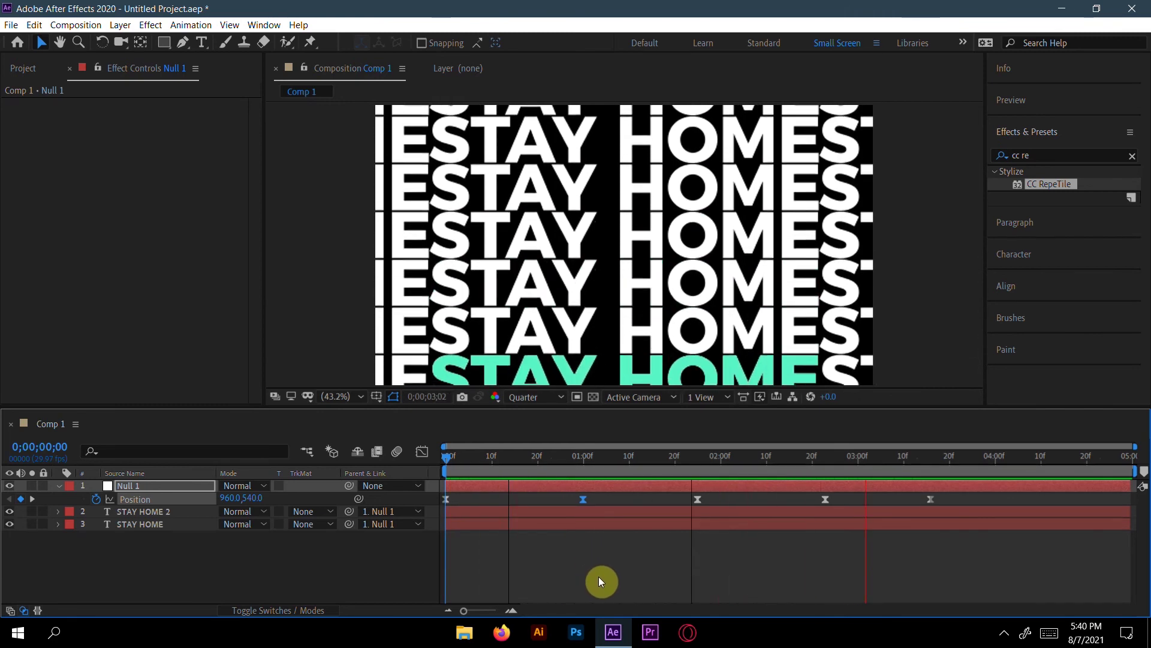
{"action": "key", "text": "space"}
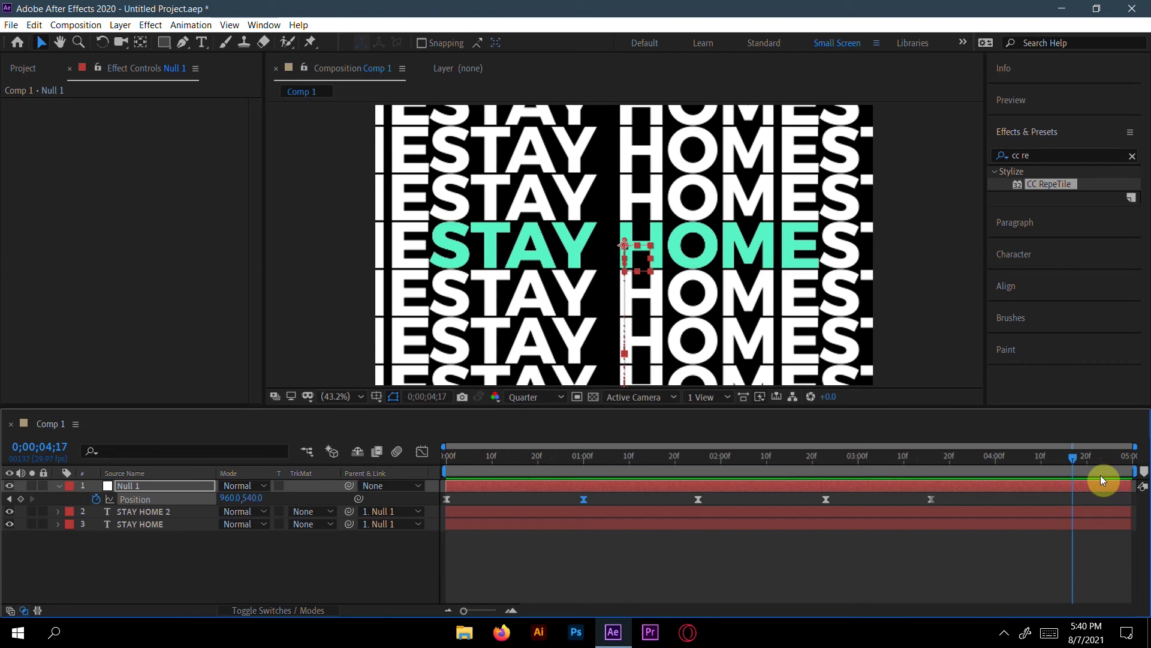
{"action": "left_click_drag", "start_coordinate": [1077, 454], "coordinate": [430, 495]}
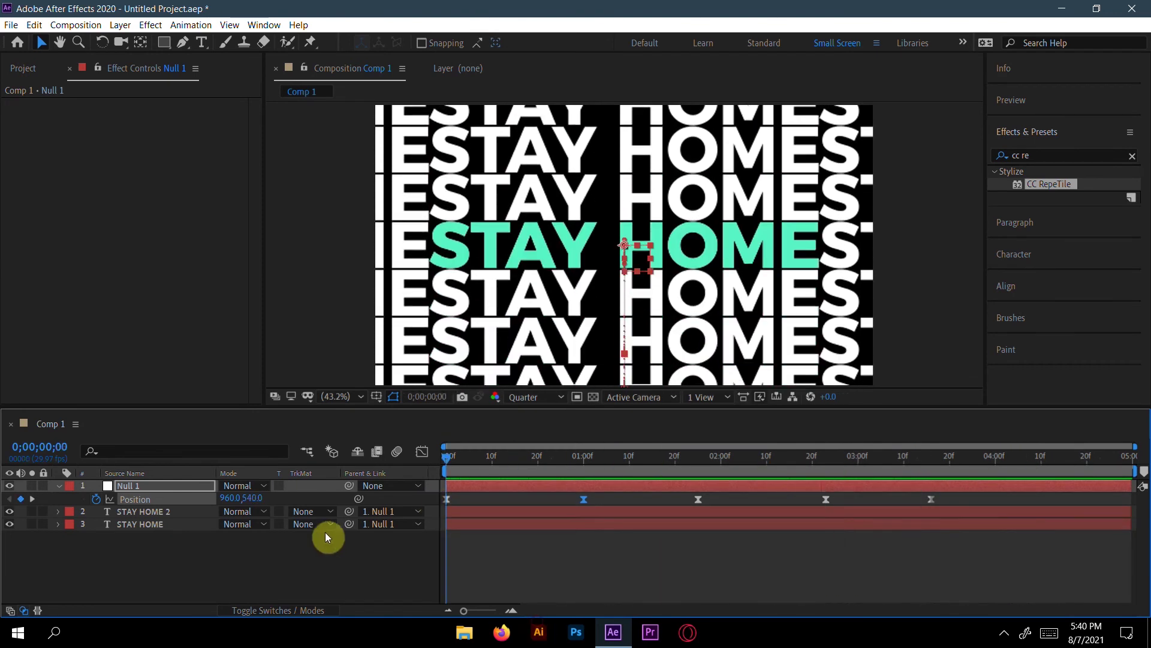
{"action": "left_click", "coordinate": [304, 550]}
Create a full-frame black solid and move it below the text layers
{"action": "right_click", "coordinate": [305, 558]}
{"action": "mouse_move", "coordinate": [427, 421]}
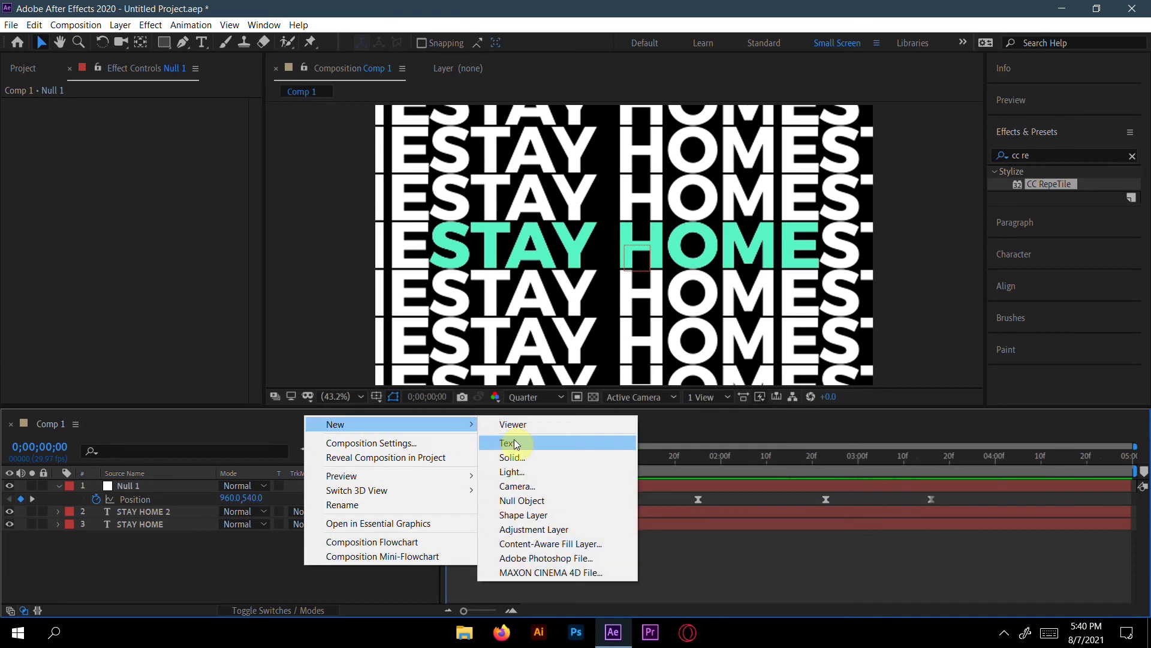
{"action": "key", "text": "Return"}
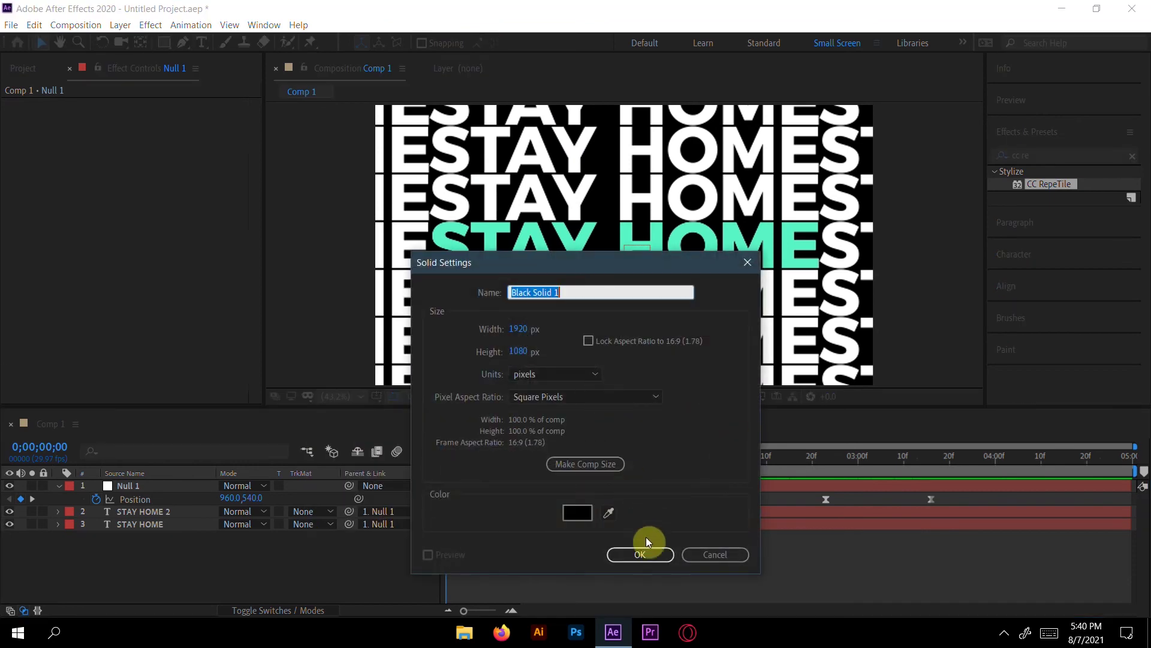
{"action": "left_click", "coordinate": [611, 554]}
{"action": "left_click_drag", "start_coordinate": [229, 603], "coordinate": [172, 543]}
{"action": "left_click", "coordinate": [1043, 184]}
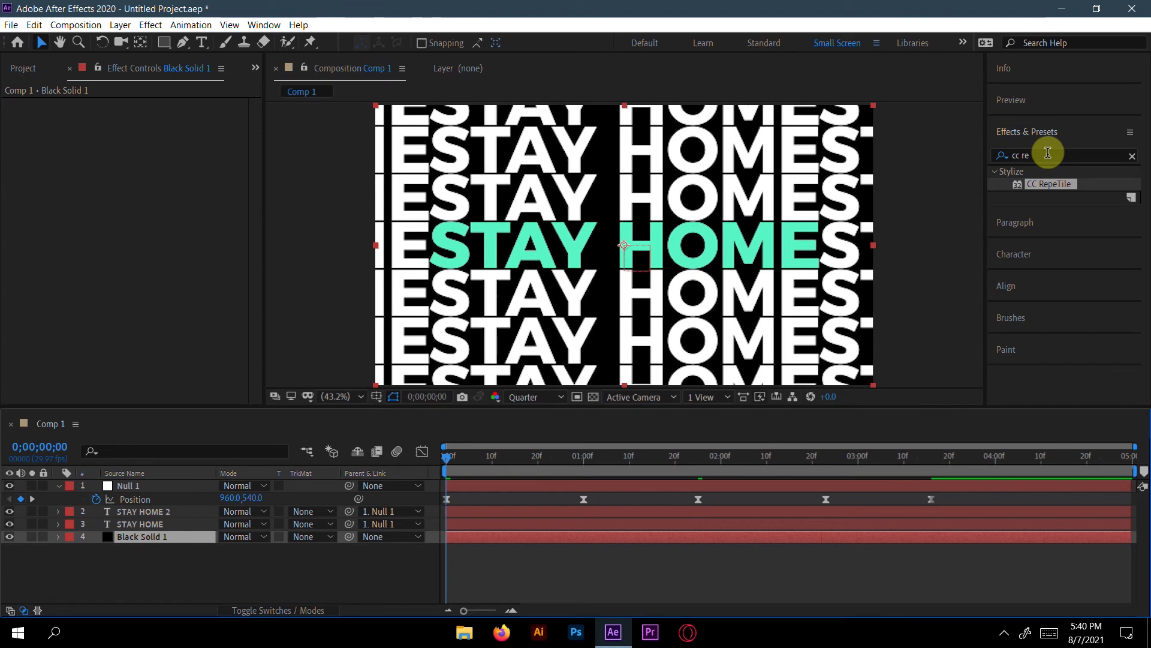
Apply a black-to-white Gradient Ramp to Black Solid 1 and hide the layer
{"action": "left_click", "coordinate": [1047, 154]}
{"action": "key", "text": "BackSpace"}
{"action": "key", "text": "BackSpace"}
{"action": "key", "text": "BackSpace"}
{"action": "key", "text": "BackSpace"}
{"action": "key", "text": "BackSpace"}
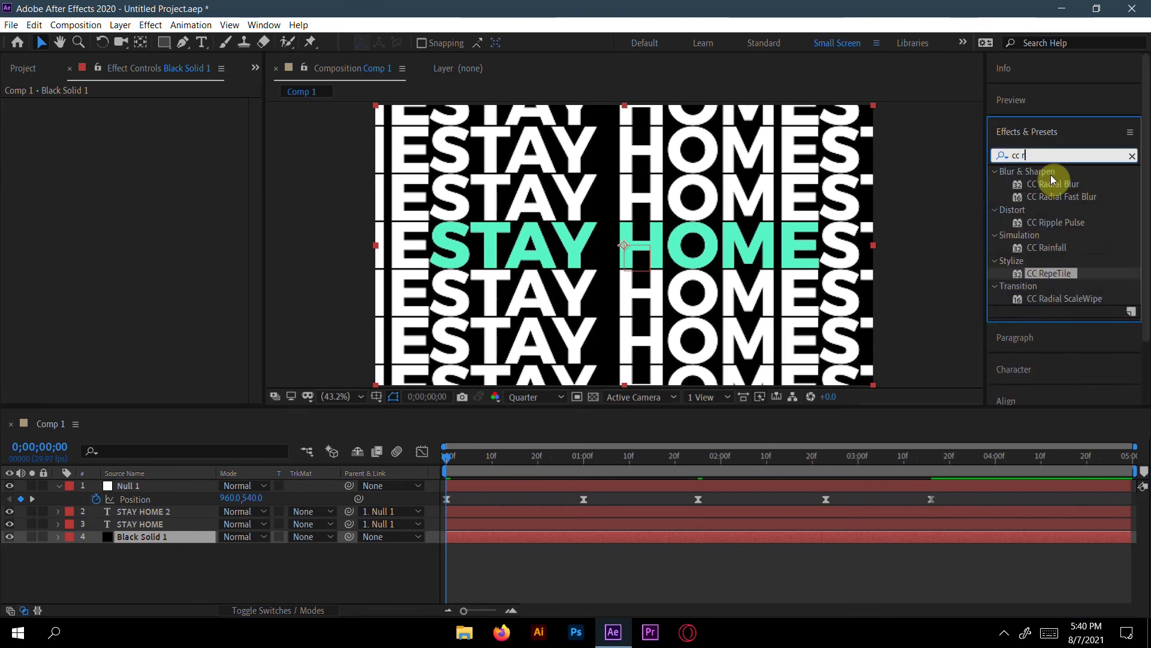
{"action": "type", "text": "r"}
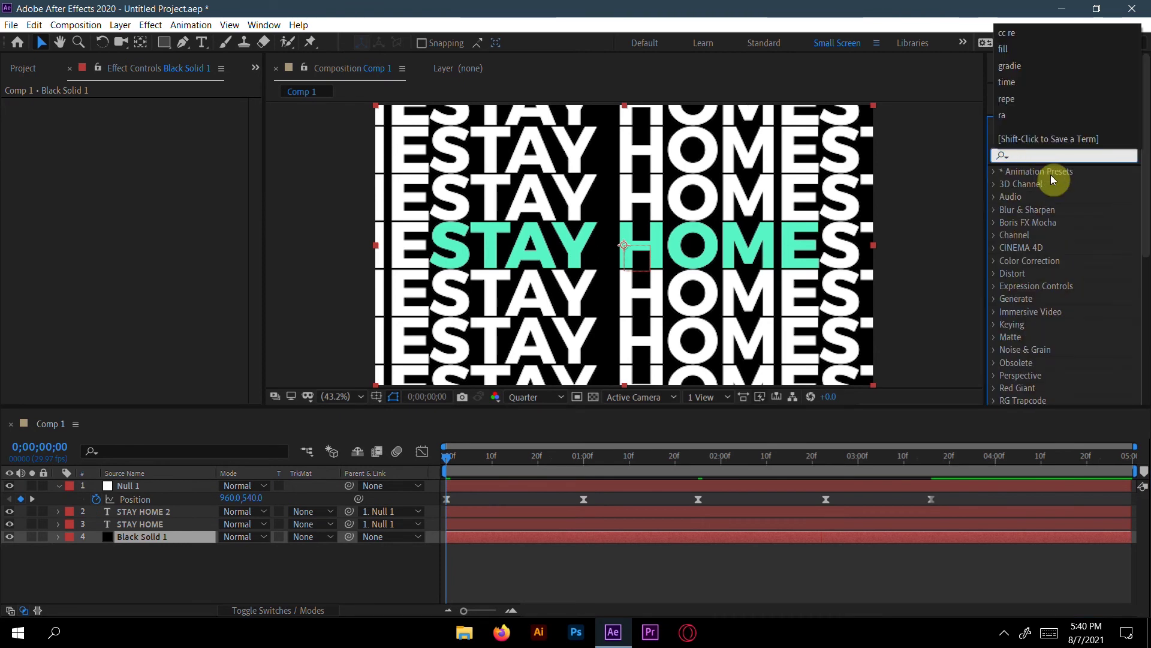
{"action": "type", "text": "amp"}
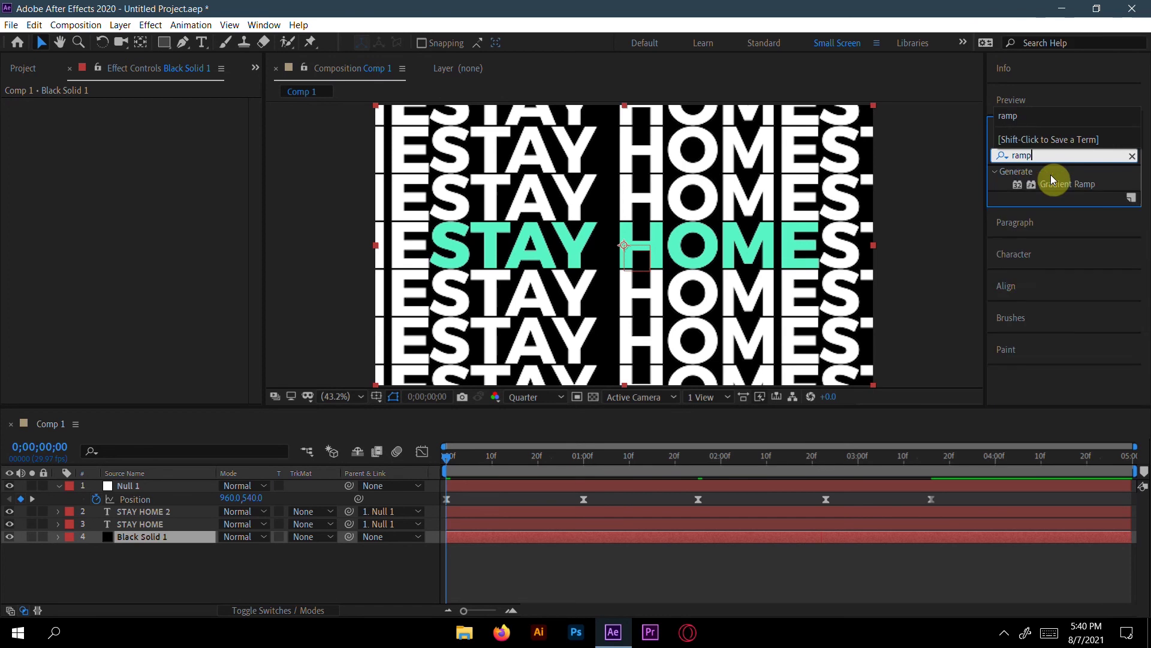
{"action": "left_click", "coordinate": [1068, 187]}
{"action": "left_click_drag", "start_coordinate": [1067, 184], "coordinate": [155, 549]}
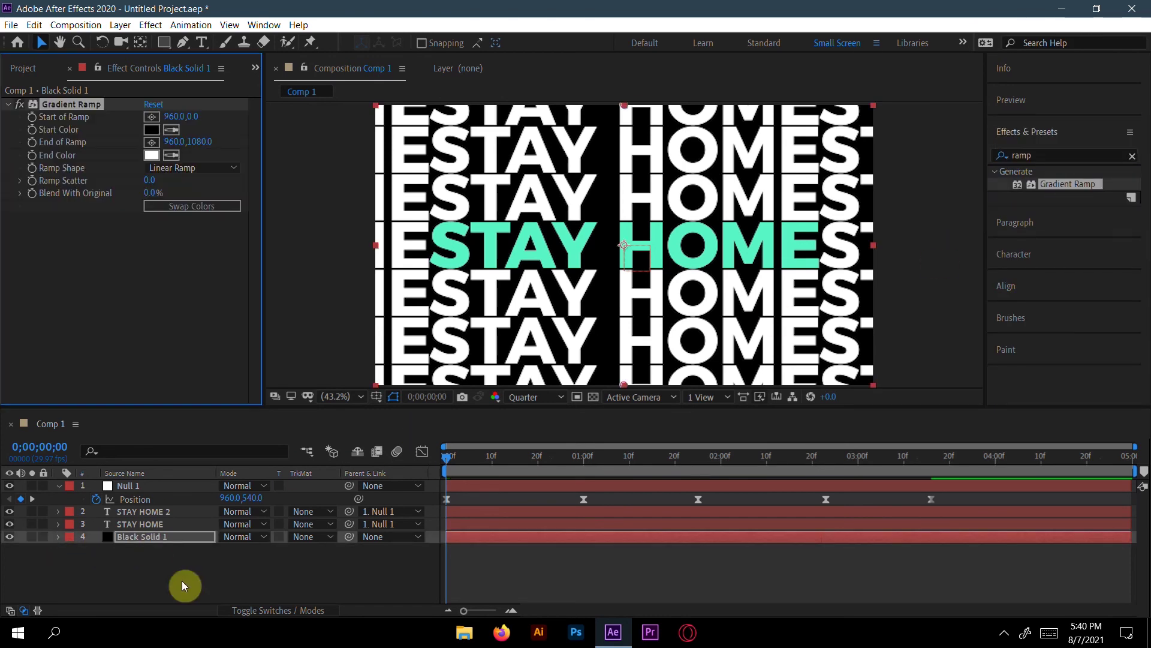
{"action": "left_click", "coordinate": [9, 536]}
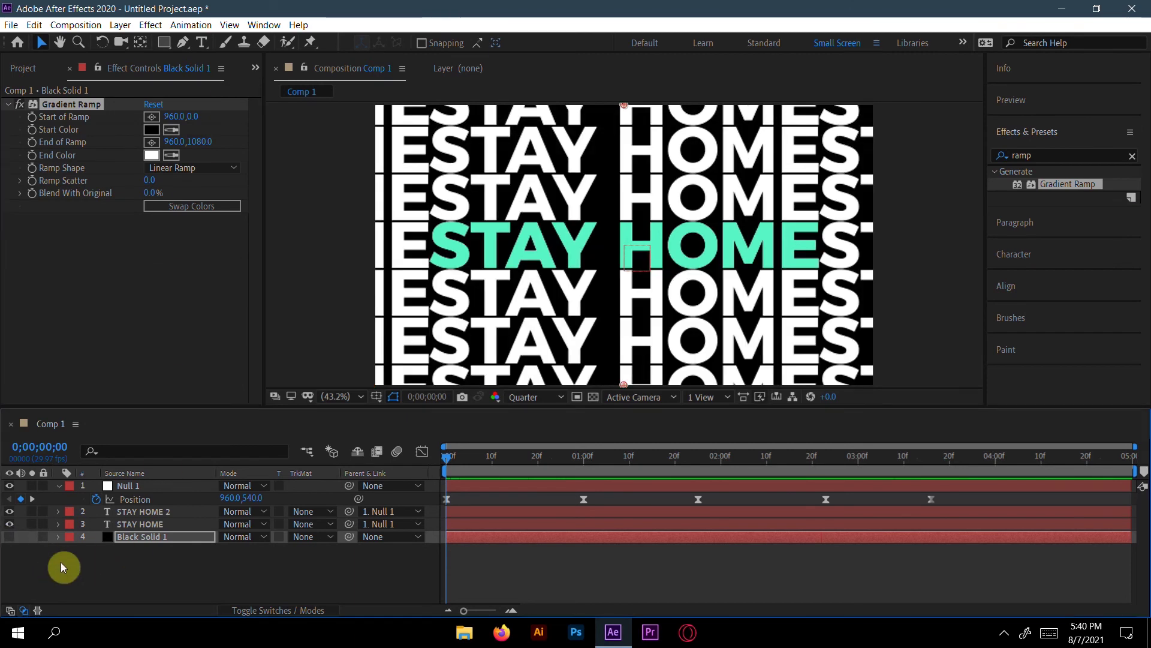
Add a new top Adjustment Layer 1 and apply Time Displacement to it
{"action": "right_click", "coordinate": [148, 569]}
{"action": "mouse_move", "coordinate": [247, 439]}
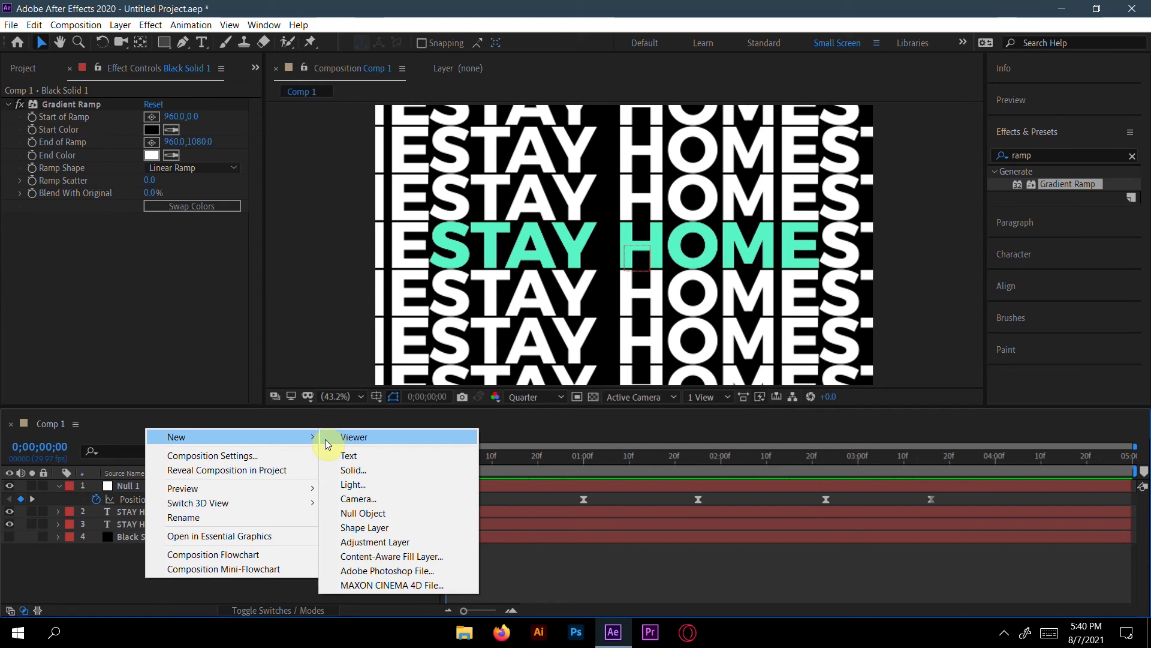
{"action": "left_click", "coordinate": [375, 541]}
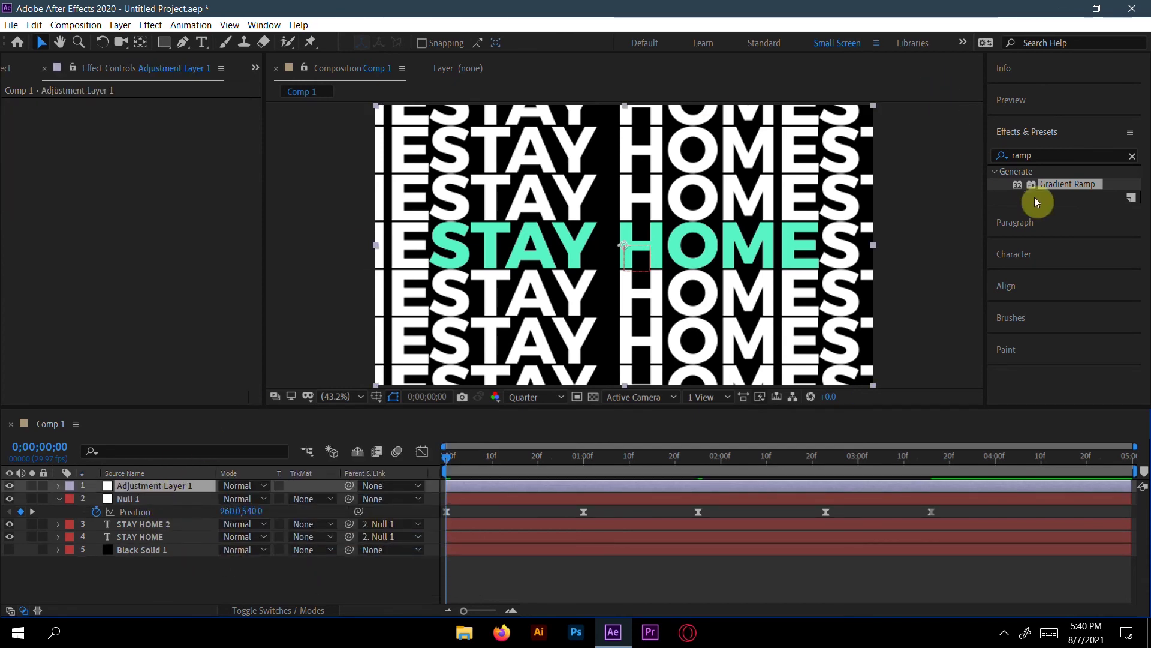
{"action": "left_click", "coordinate": [1053, 156]}
{"action": "key", "text": "BackSpace"}
{"action": "key", "text": "BackSpace"}
{"action": "key", "text": "BackSpace"}
{"action": "key", "text": "BackSpace"}
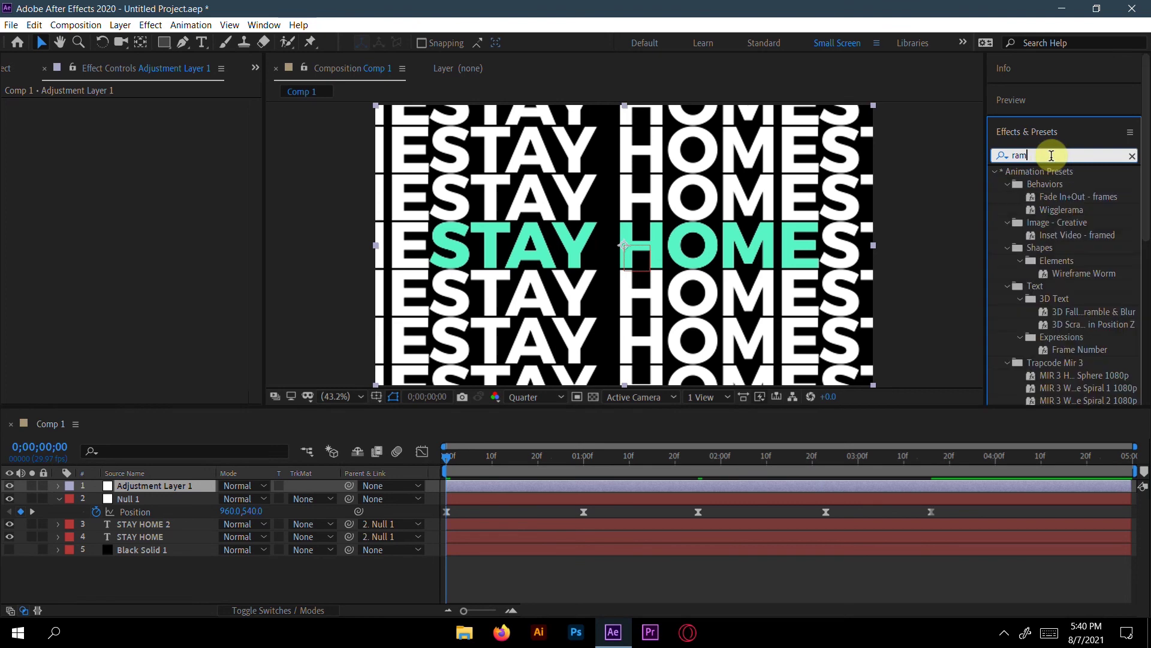
{"action": "left_click", "coordinate": [1052, 156]}
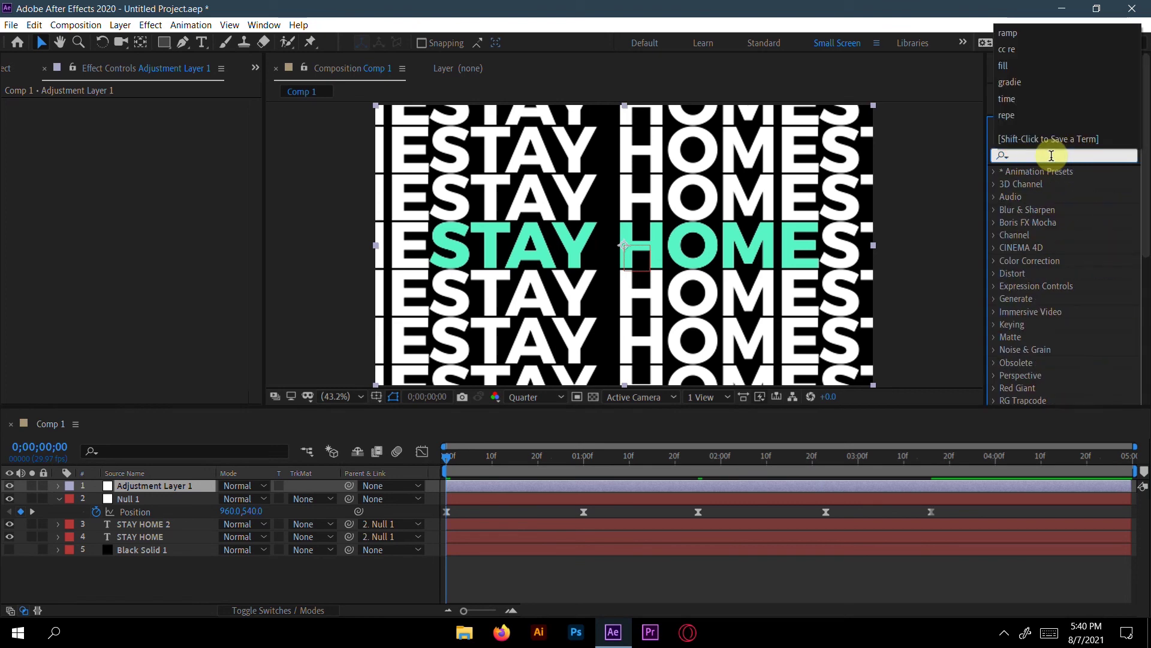
{"action": "type", "text": "time"}
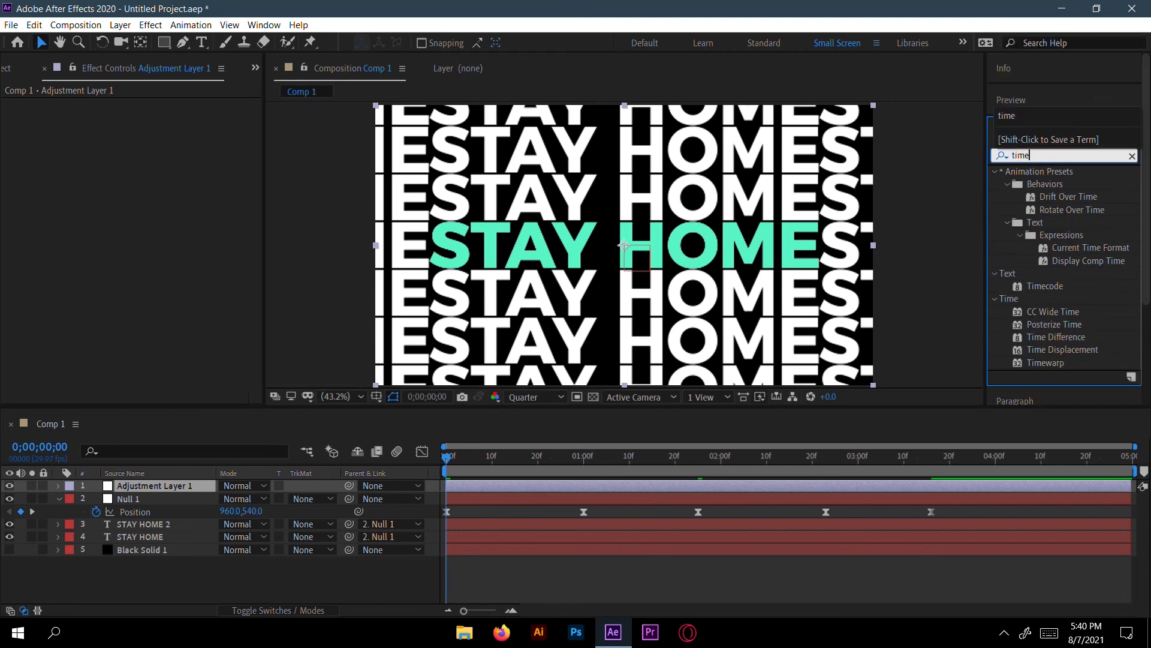
{"action": "left_click_drag", "start_coordinate": [1079, 357], "coordinate": [241, 483]}
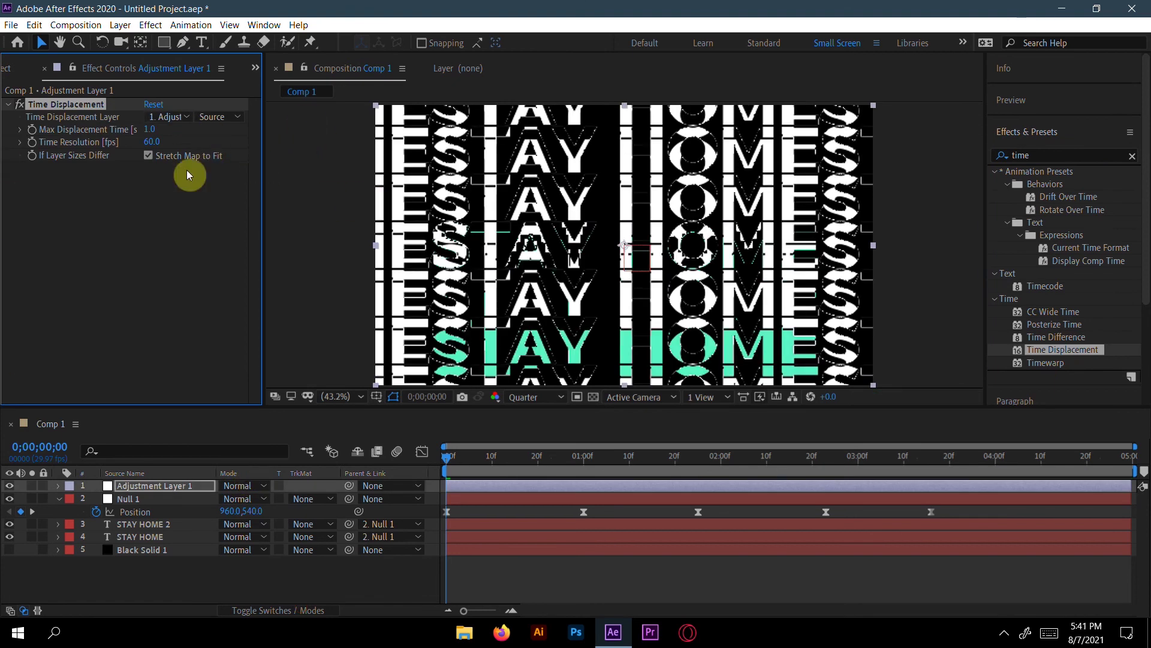
Set Time Displacement Layer to Black Solid 1, then select Black Solid 1 in the timeline
{"action": "left_click", "coordinate": [183, 123]}
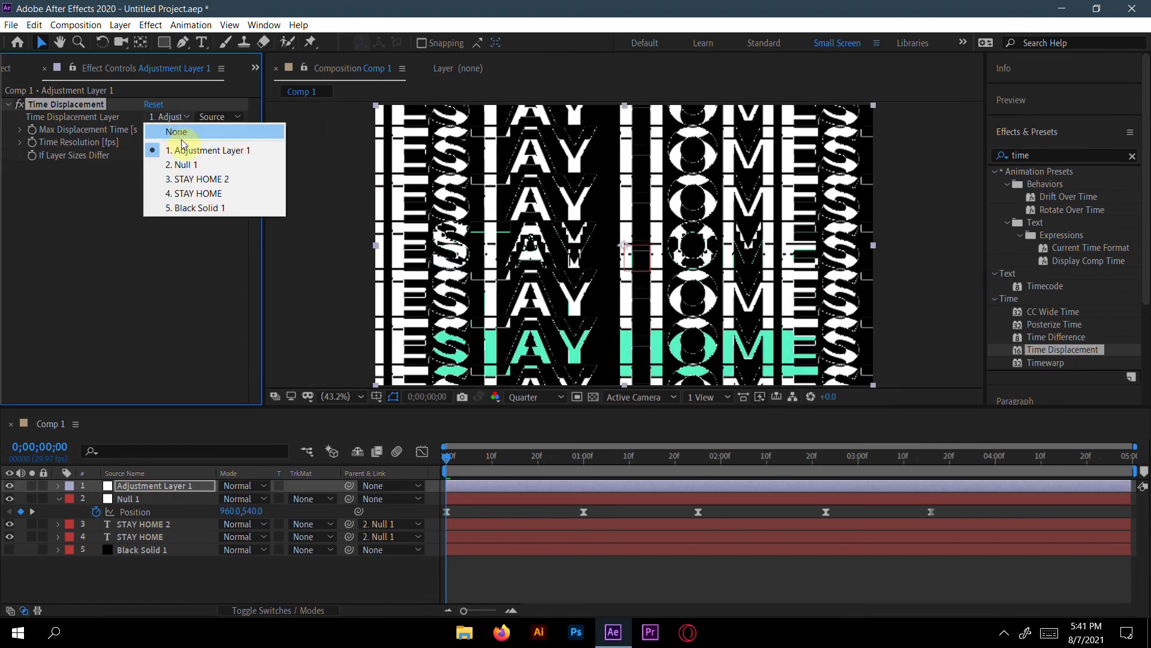
{"action": "left_click", "coordinate": [201, 211]}
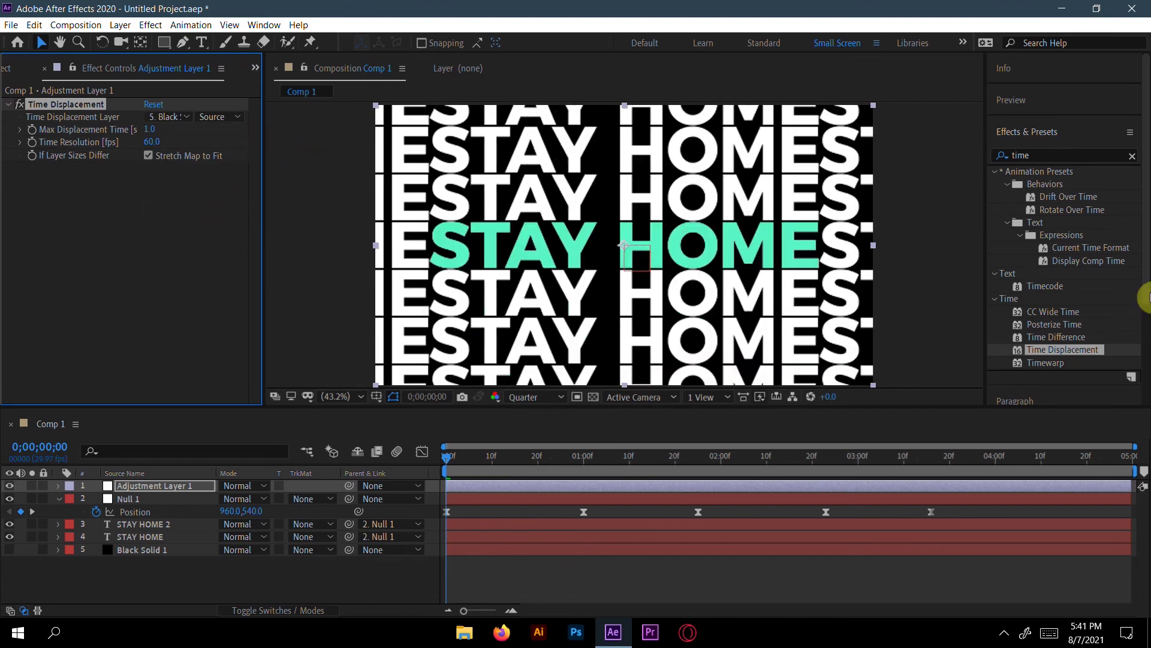
{"action": "left_click", "coordinate": [183, 509]}
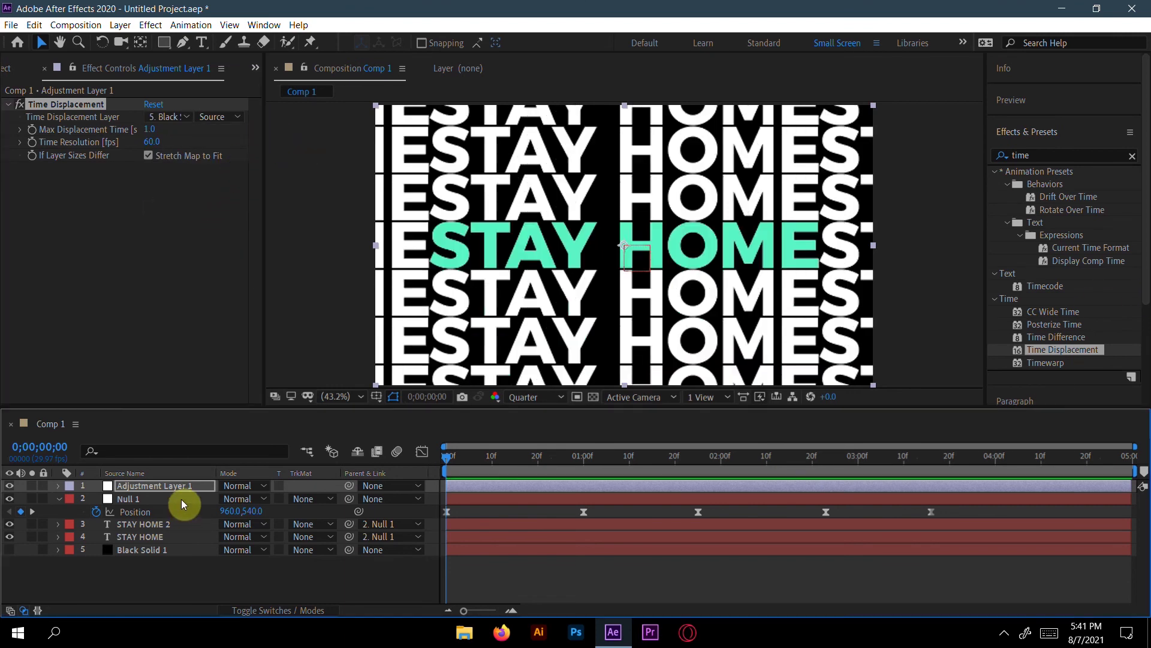
{"action": "left_click", "coordinate": [171, 550]}
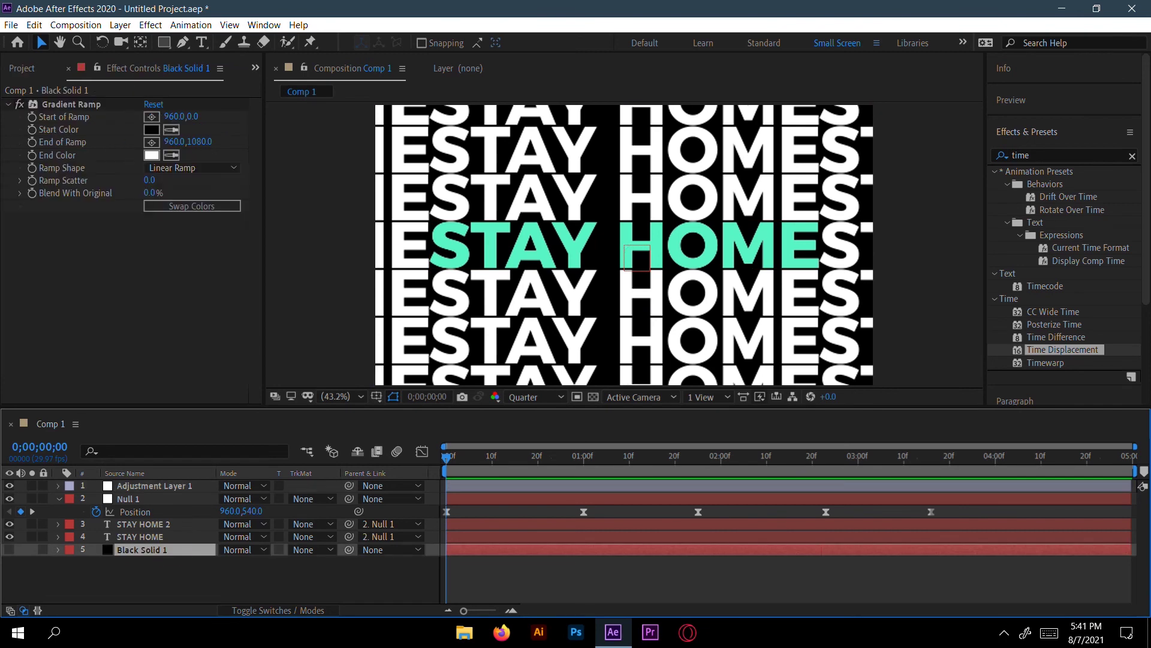
Pre-compose Black Solid 1 with all attributes as Black Solid 1 Comp 1 and preview the warp
{"action": "right_click", "coordinate": [170, 548]}
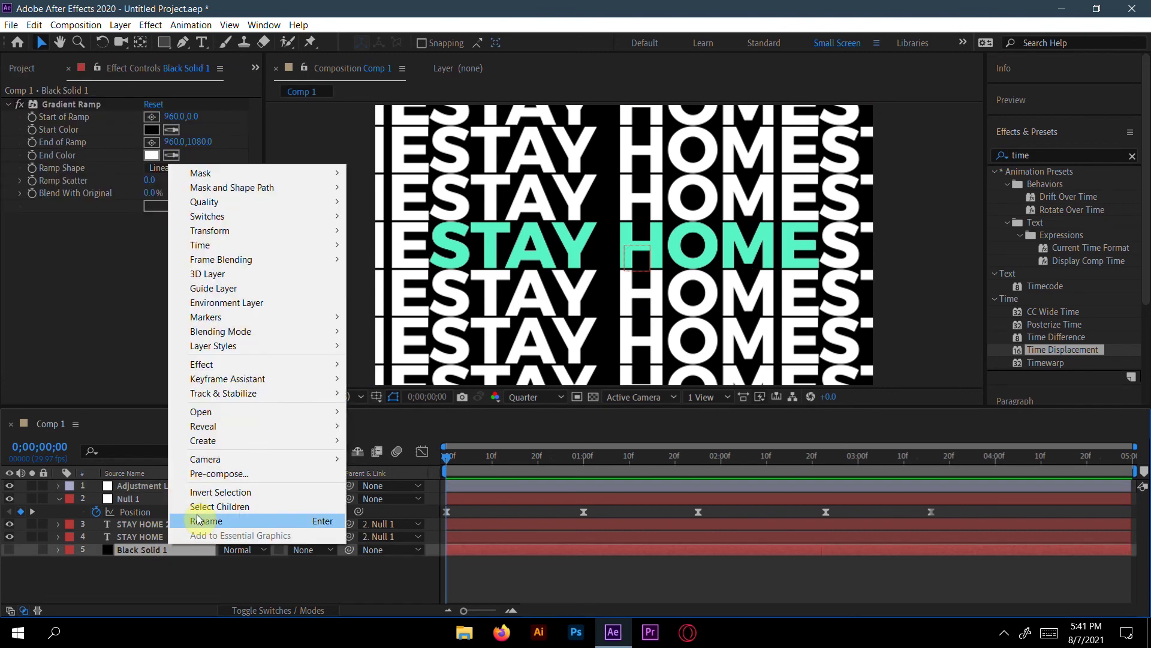
{"action": "left_click", "coordinate": [230, 474]}
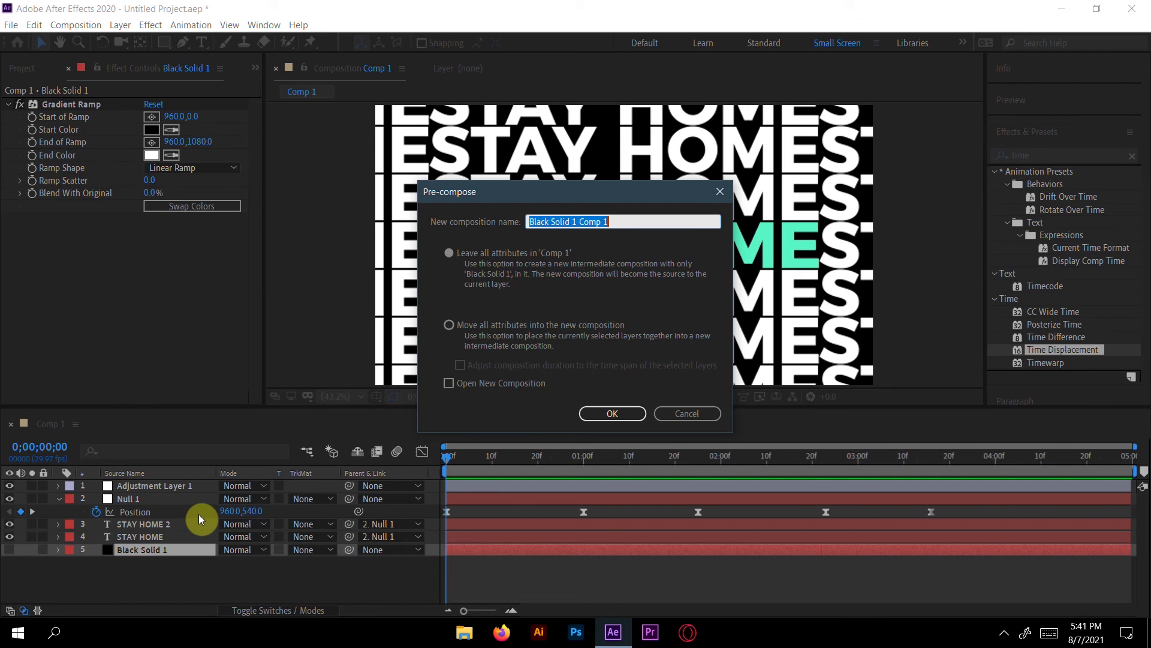
{"action": "left_click", "coordinate": [478, 328]}
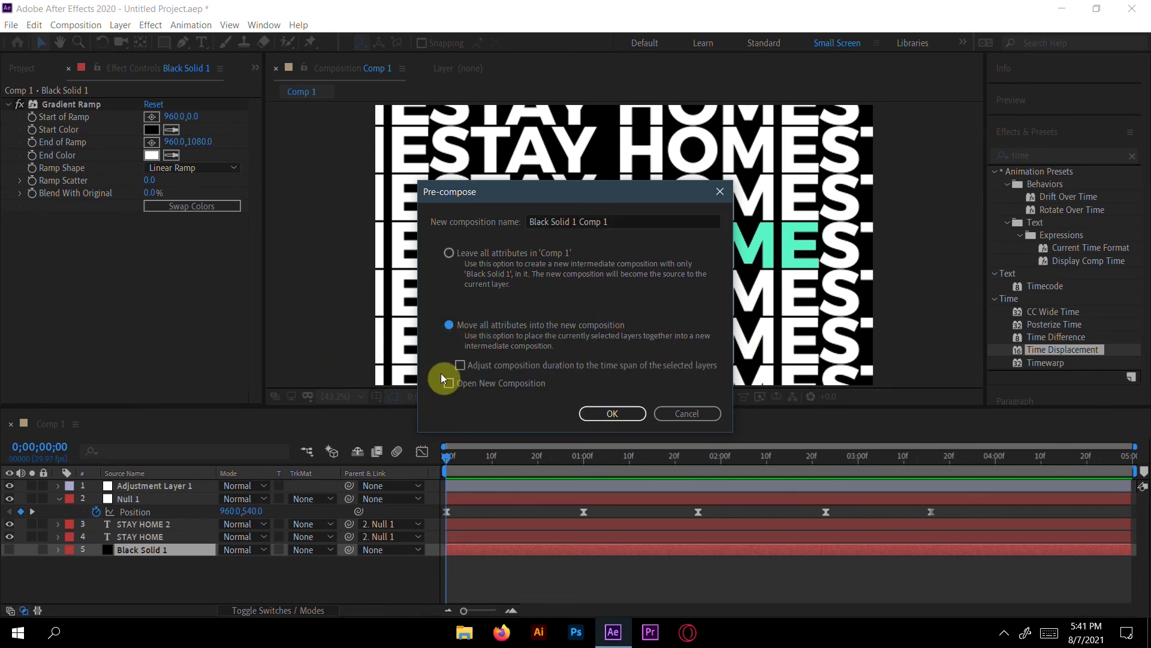
{"action": "left_click", "coordinate": [611, 413]}
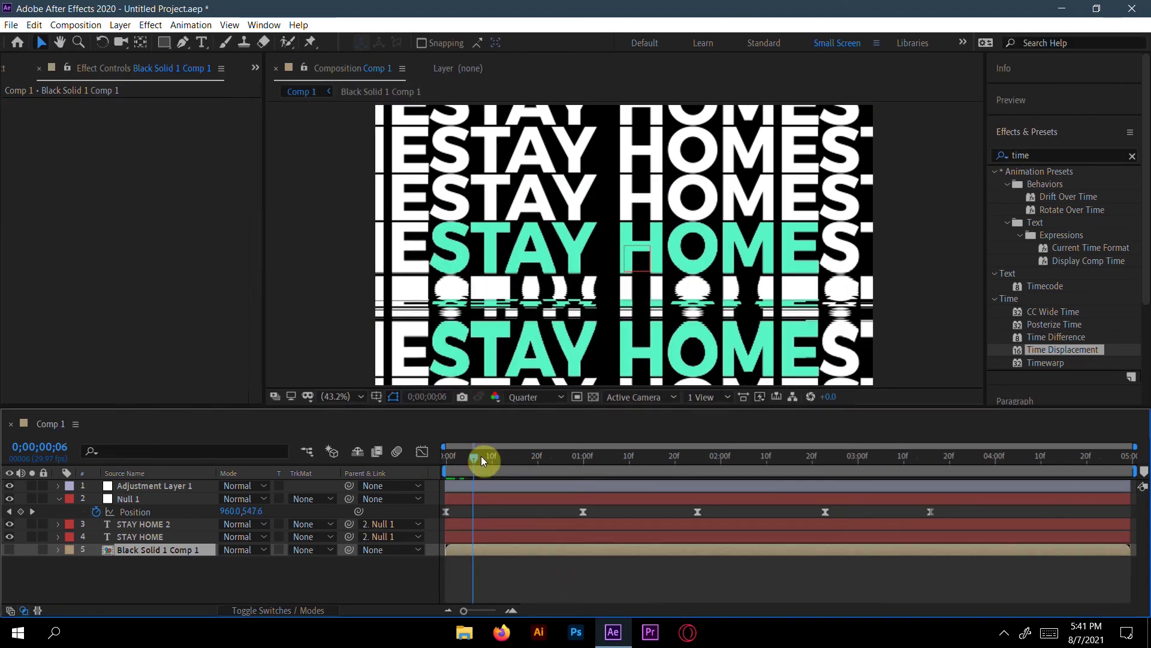
{"action": "key", "text": "space"}
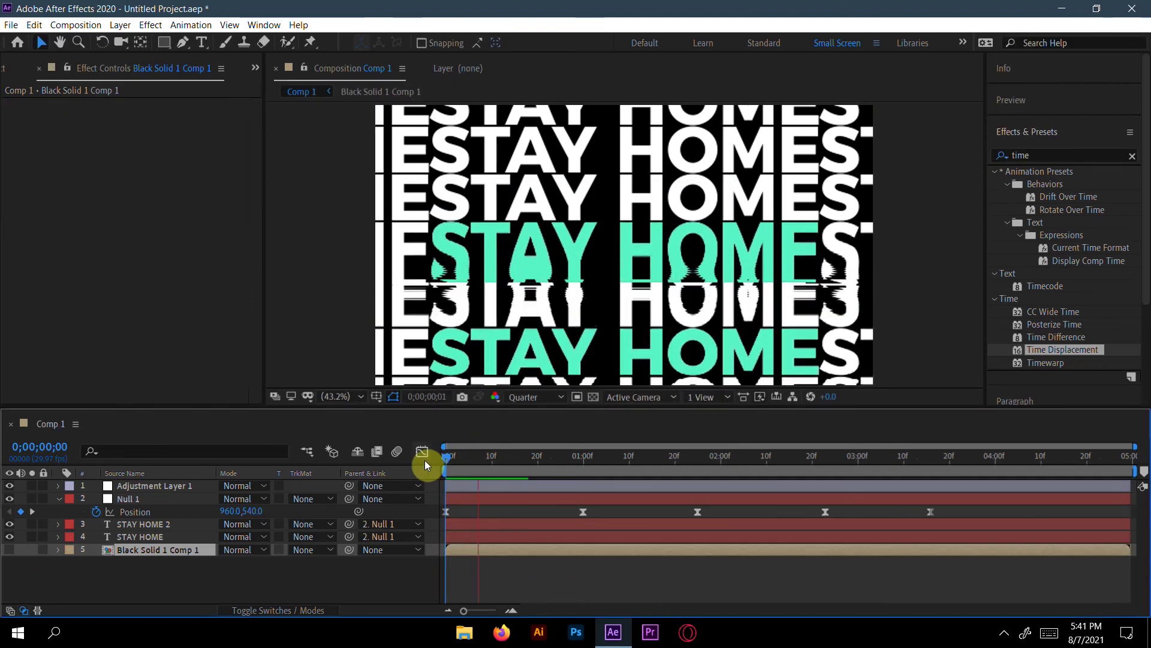